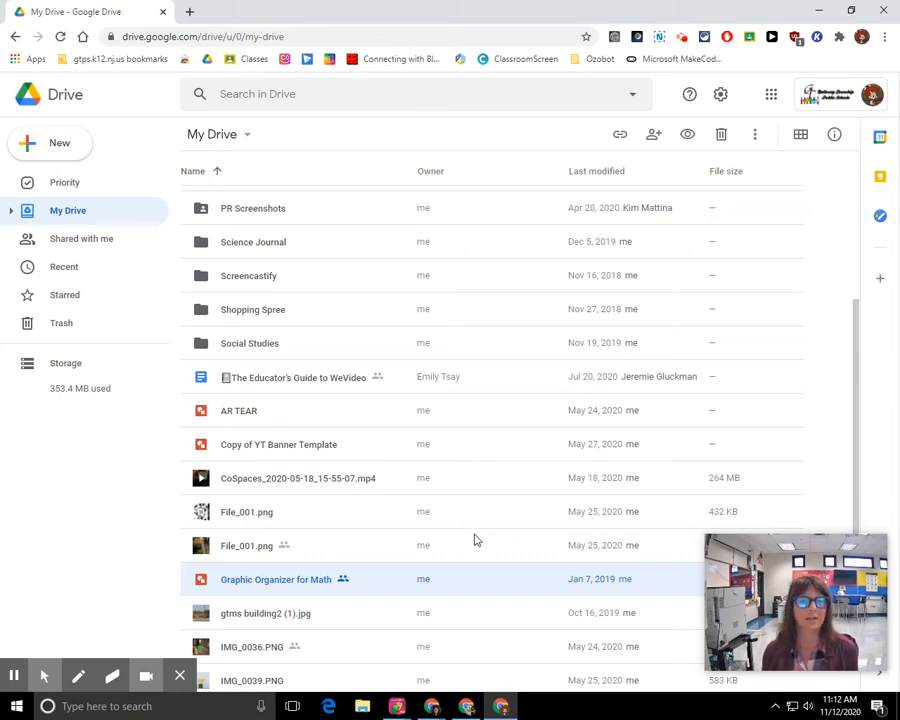
Step: Create a new Google Drawings file from My Drive
left_click(54, 155)
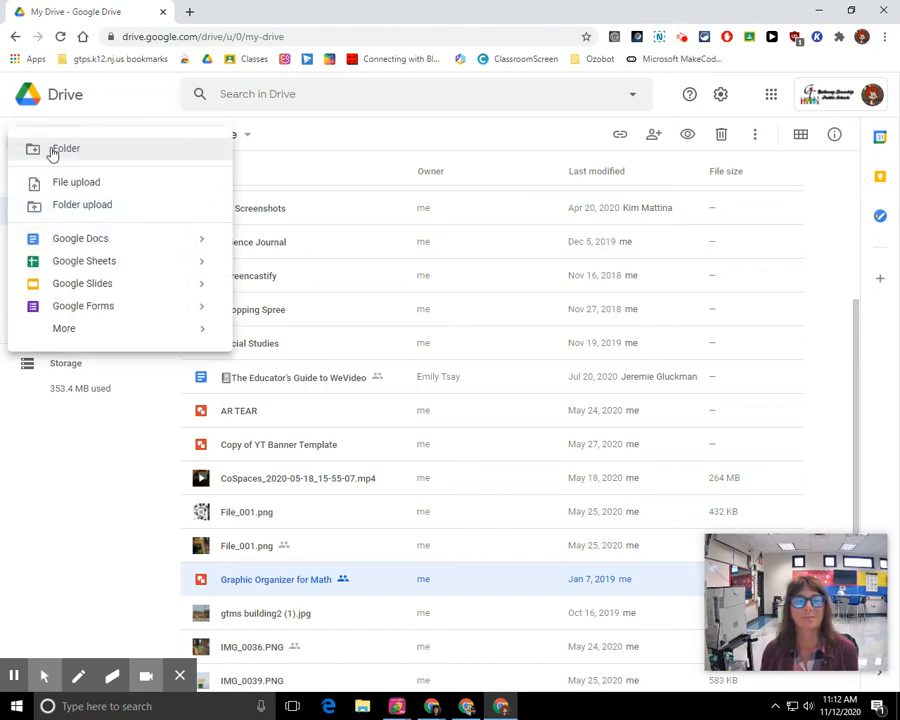
mouse_move(89, 331)
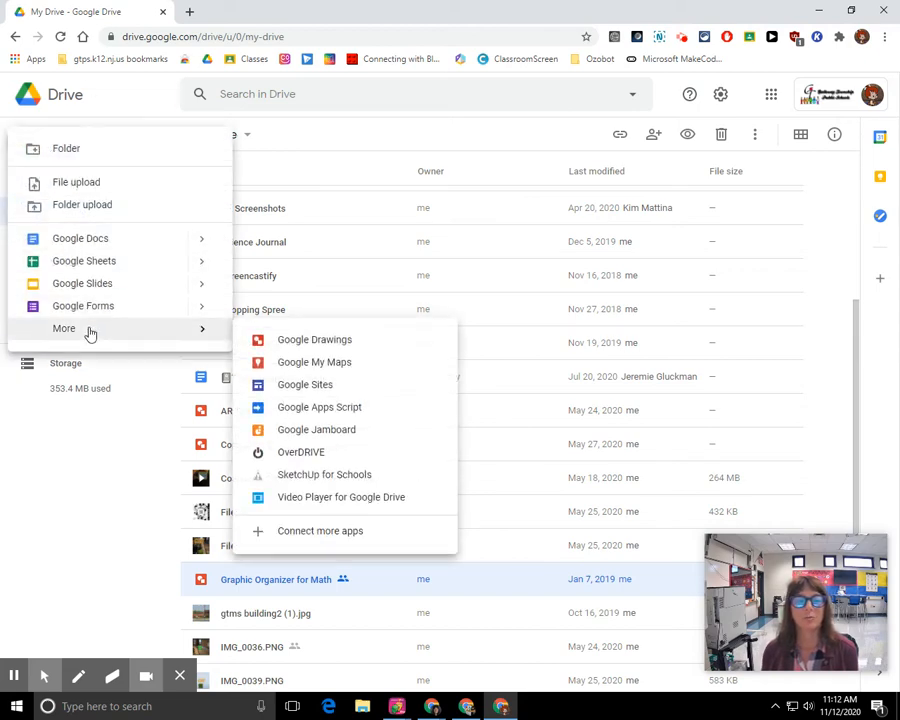
left_click(311, 346)
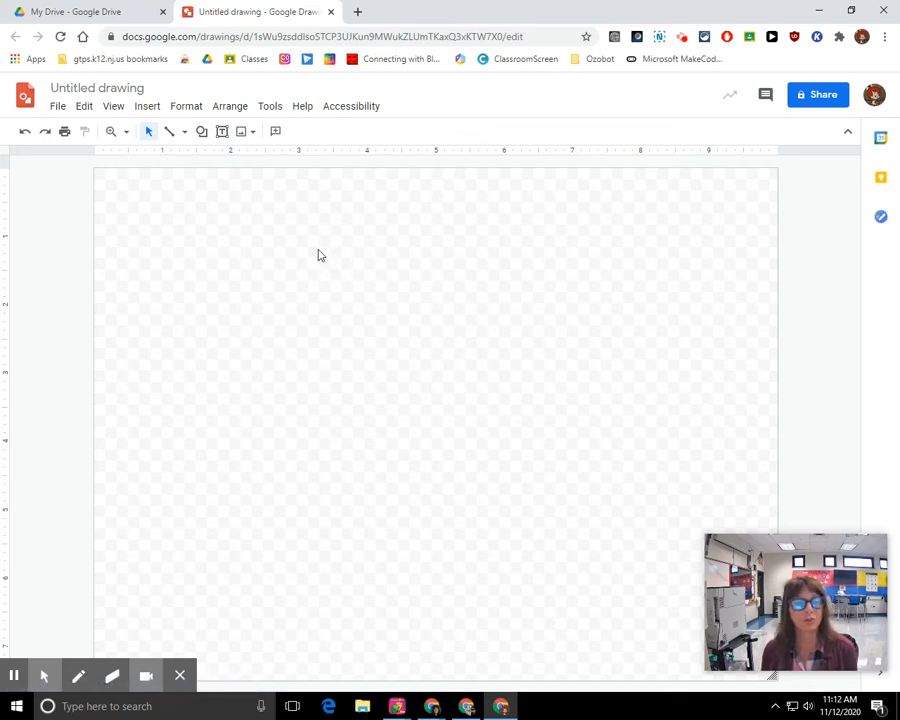
Step: Rename the untitled drawing as Demo
left_click(84, 89)
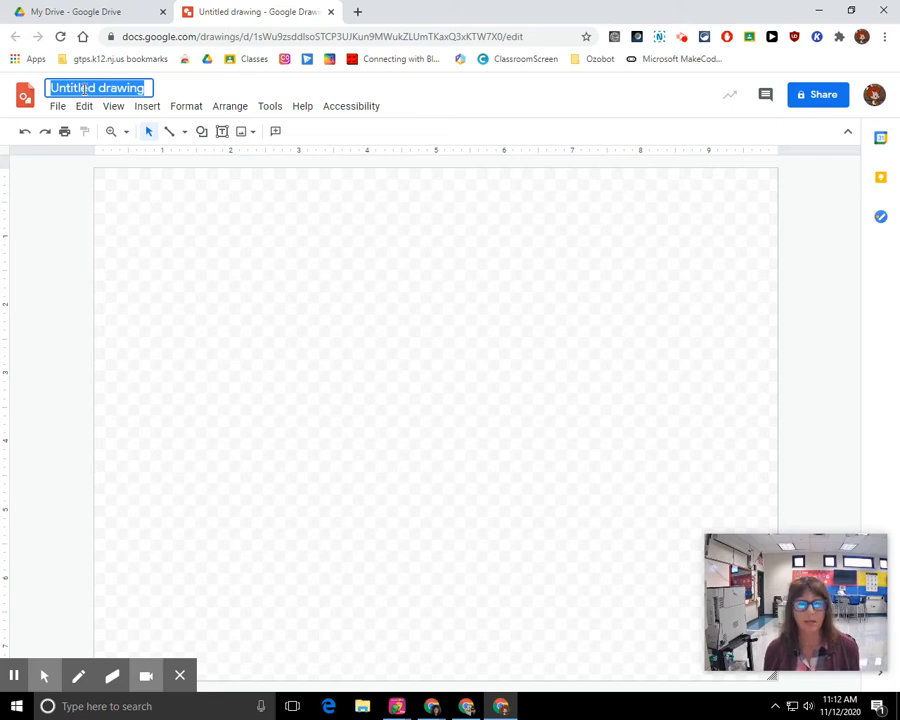
type("Demo")
key("Return")
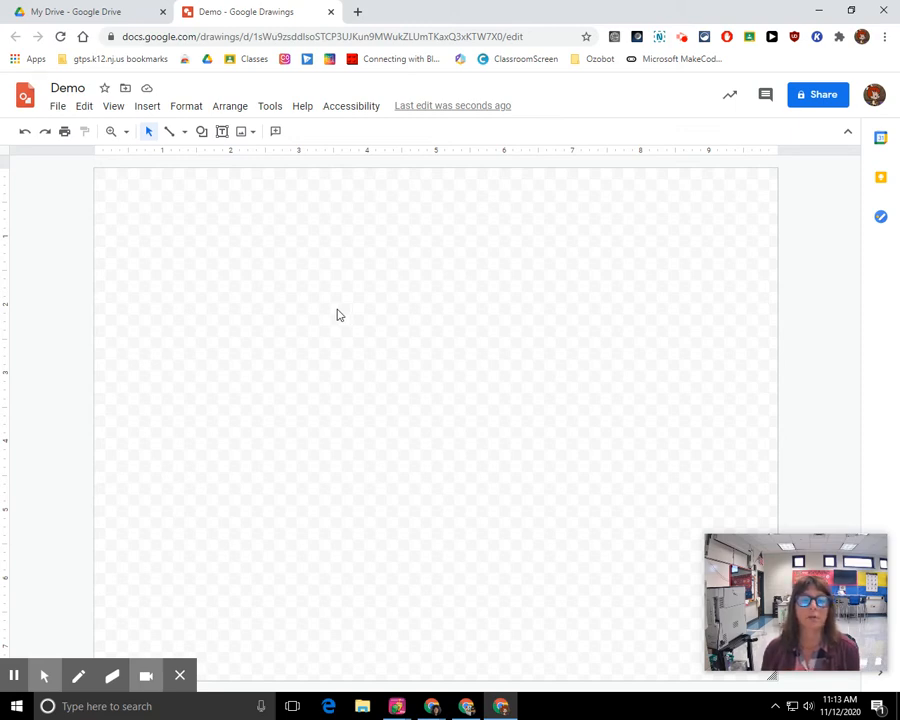
Step: Fill the canvas background with a solid light yellow
right_click(269, 270)
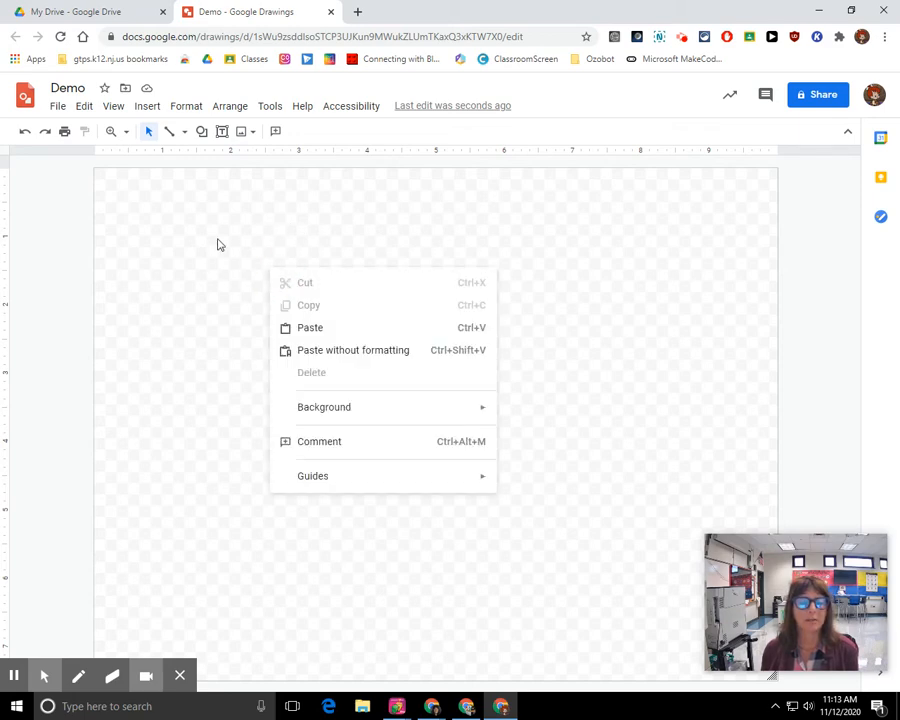
mouse_move(341, 418)
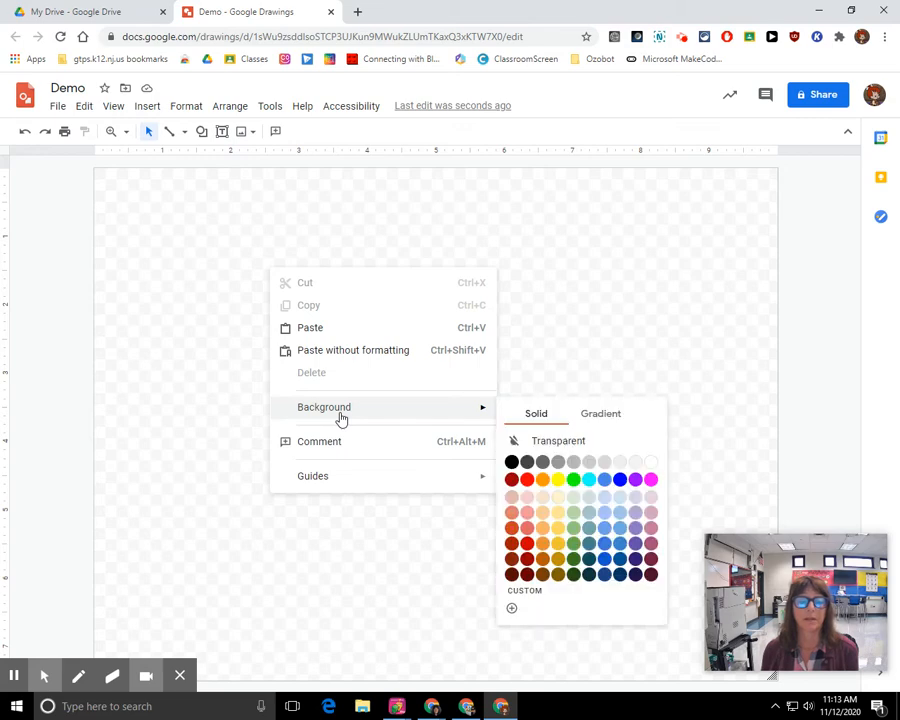
left_click(557, 497)
Step: Change the canvas background to a light blue radial gradient
right_click(317, 299)
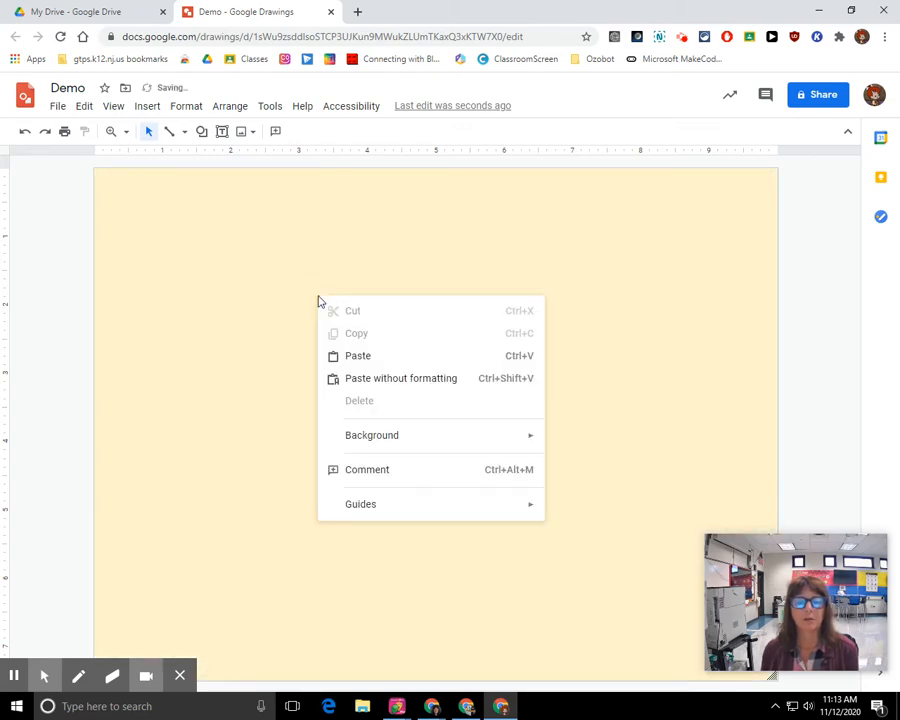
mouse_move(386, 437)
left_click(663, 443)
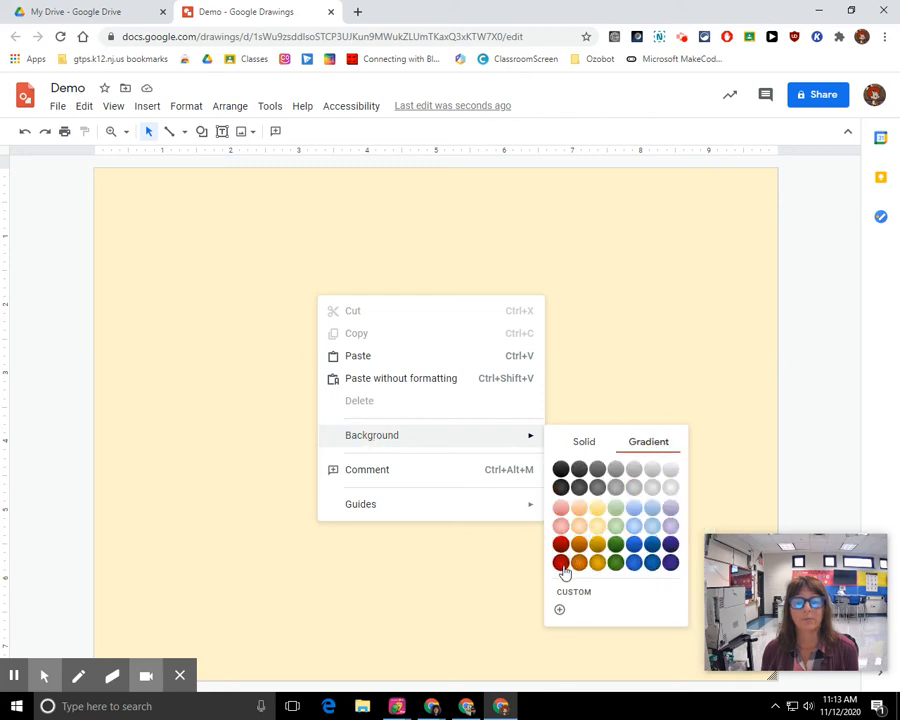
left_click(651, 527)
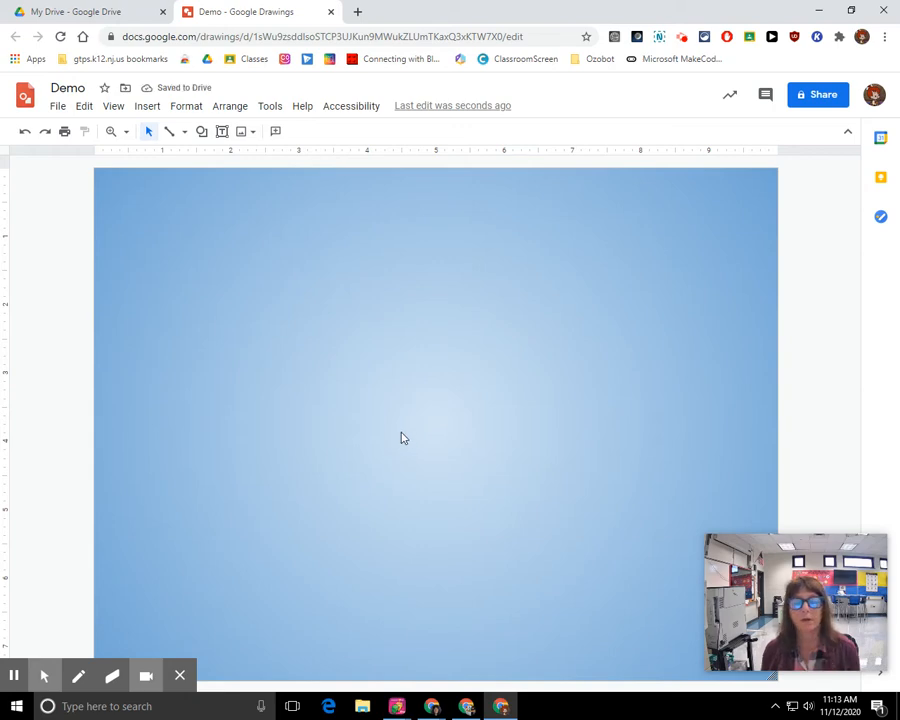
Step: Set the canvas background to a solid light gray
right_click(235, 263)
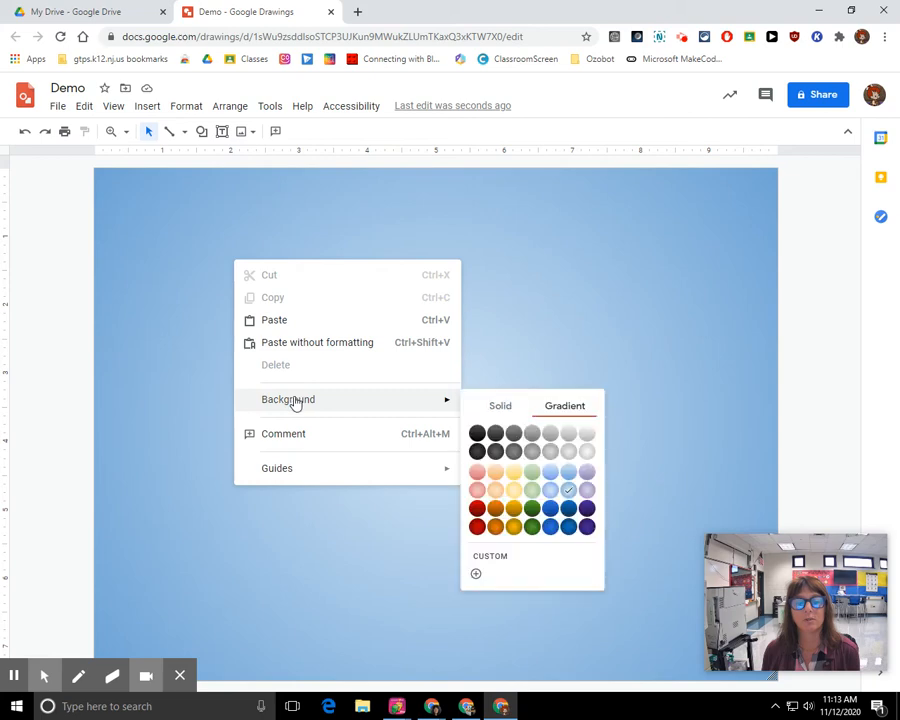
mouse_move(440, 400)
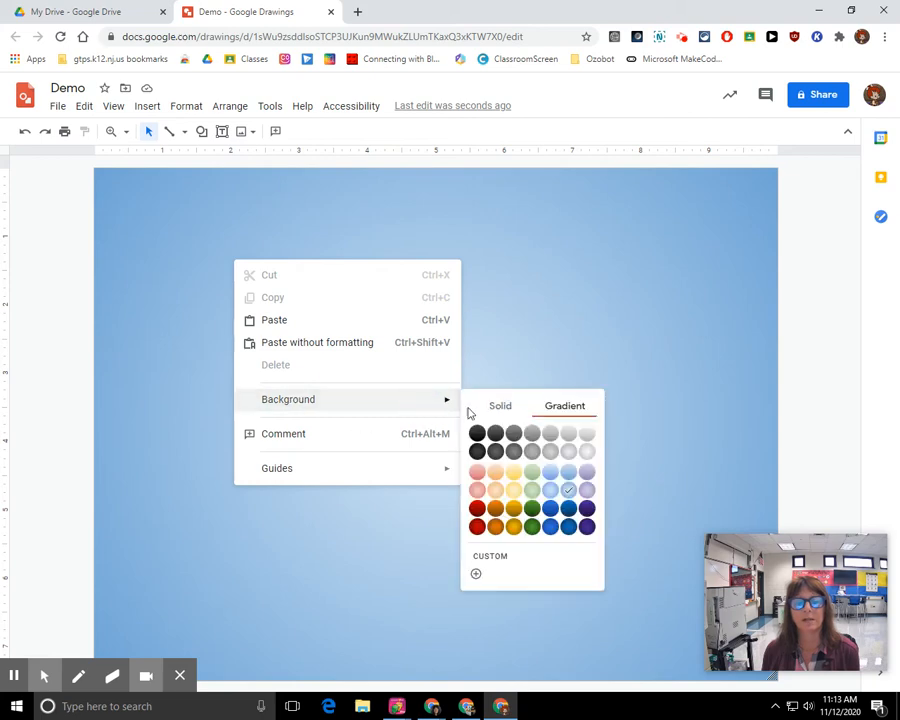
left_click(500, 406)
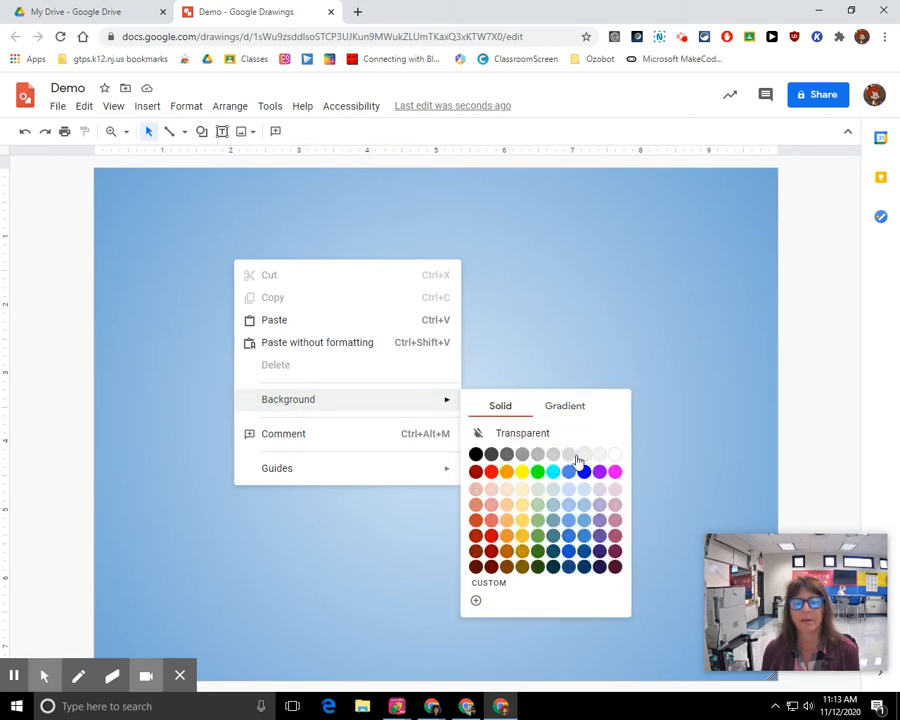
left_click(555, 455)
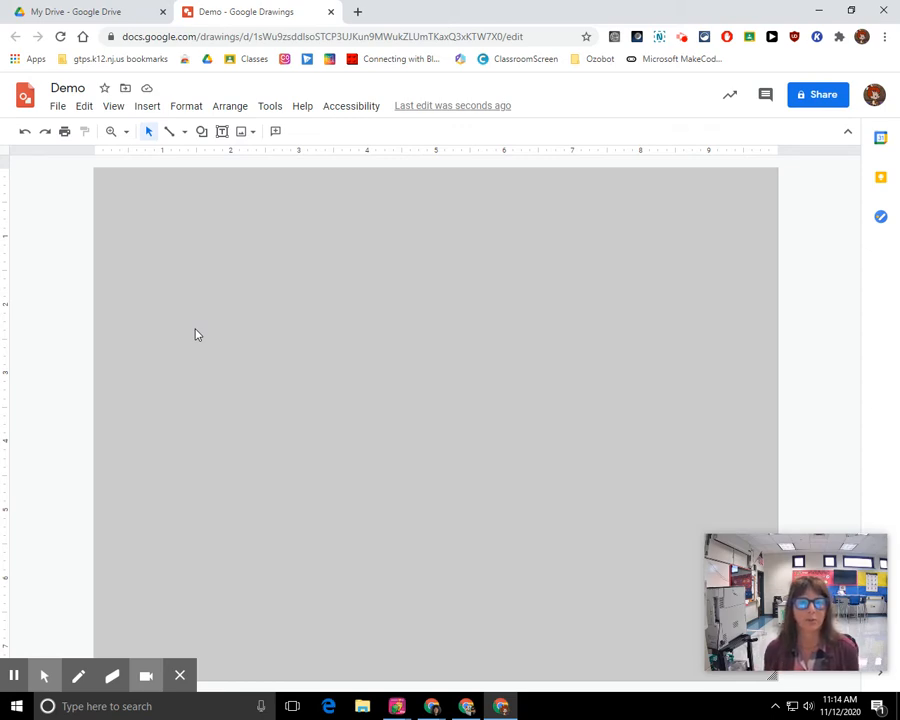
left_click(57, 107)
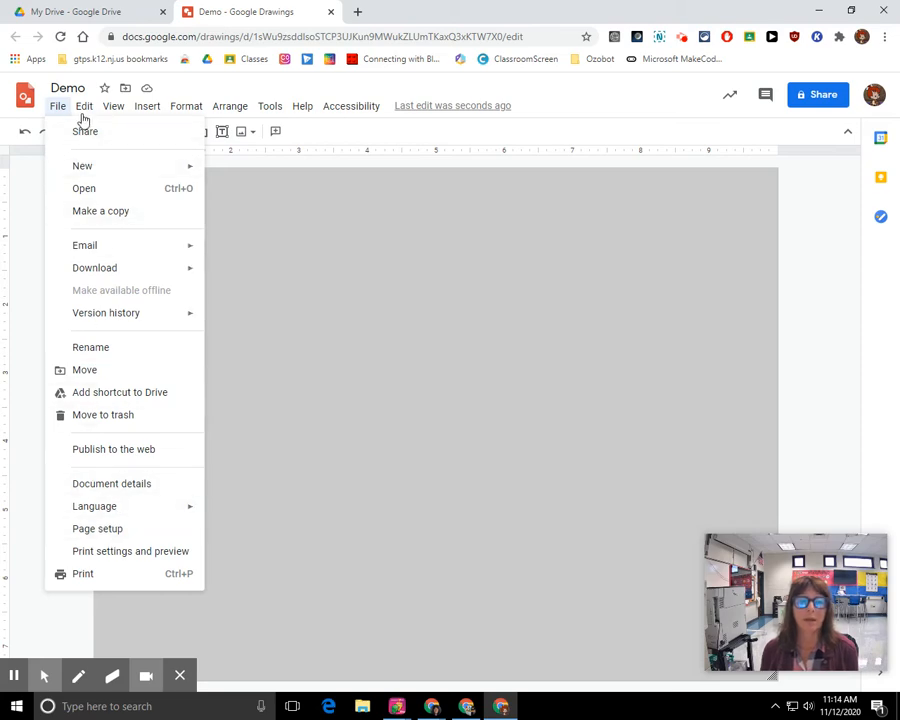
left_click(83, 116)
left_click(83, 113)
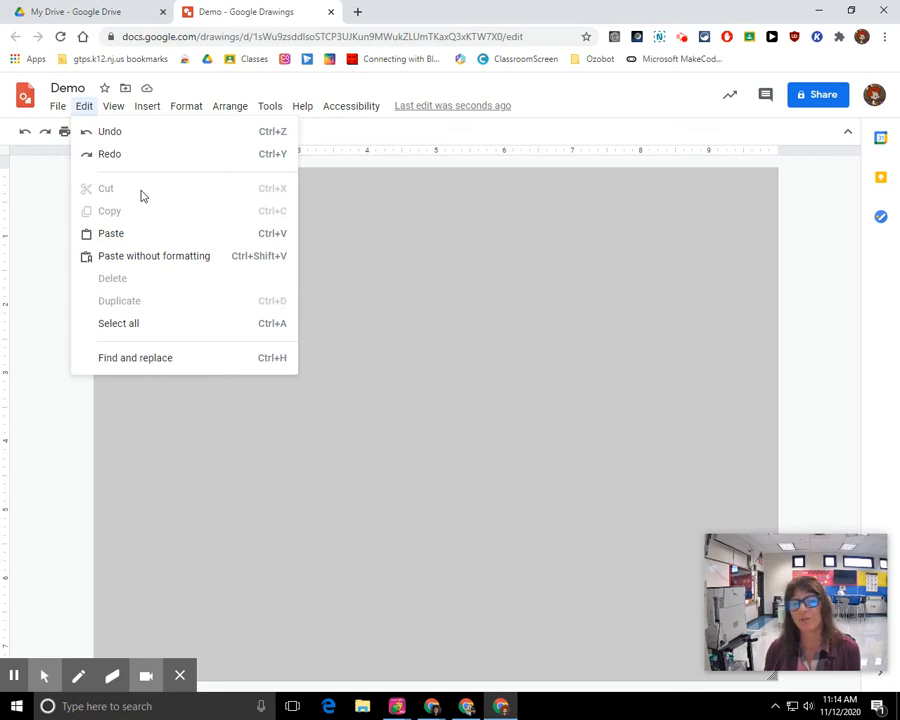
Step: Insert a text box about 6 inches wide in the canvas's upper half, enter the teacher's name followed by "- Demo", and leave a blank line below
mouse_move(123, 113)
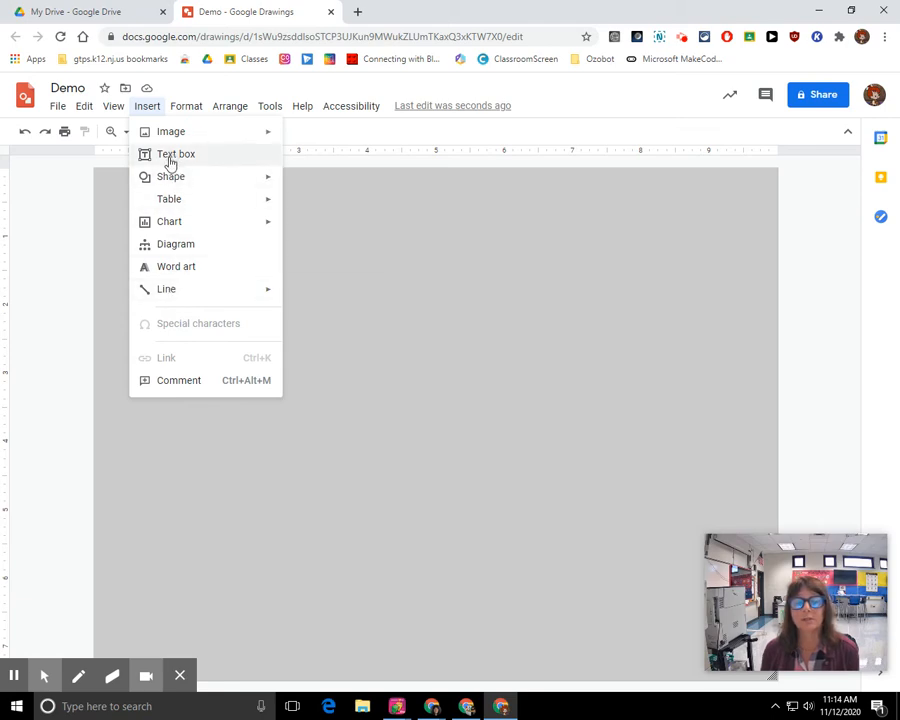
left_click(170, 156)
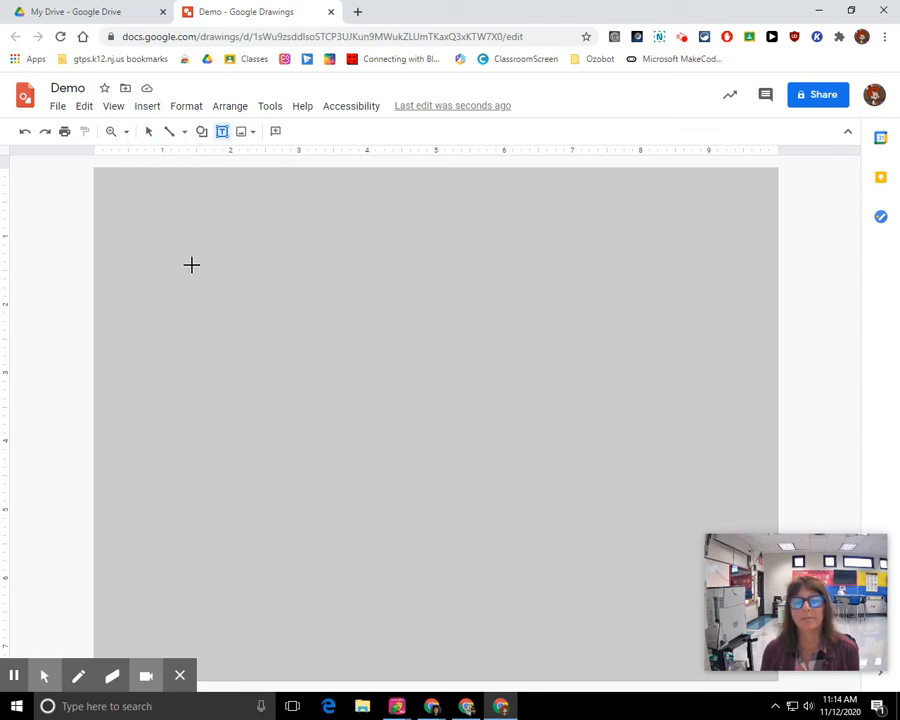
left_click(134, 300)
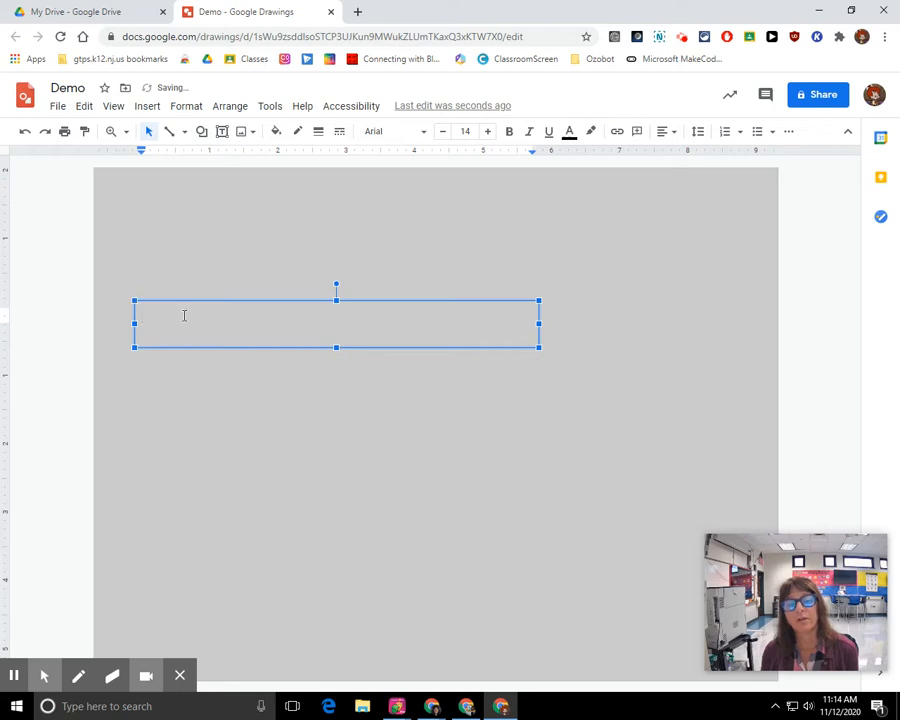
left_click(235, 318)
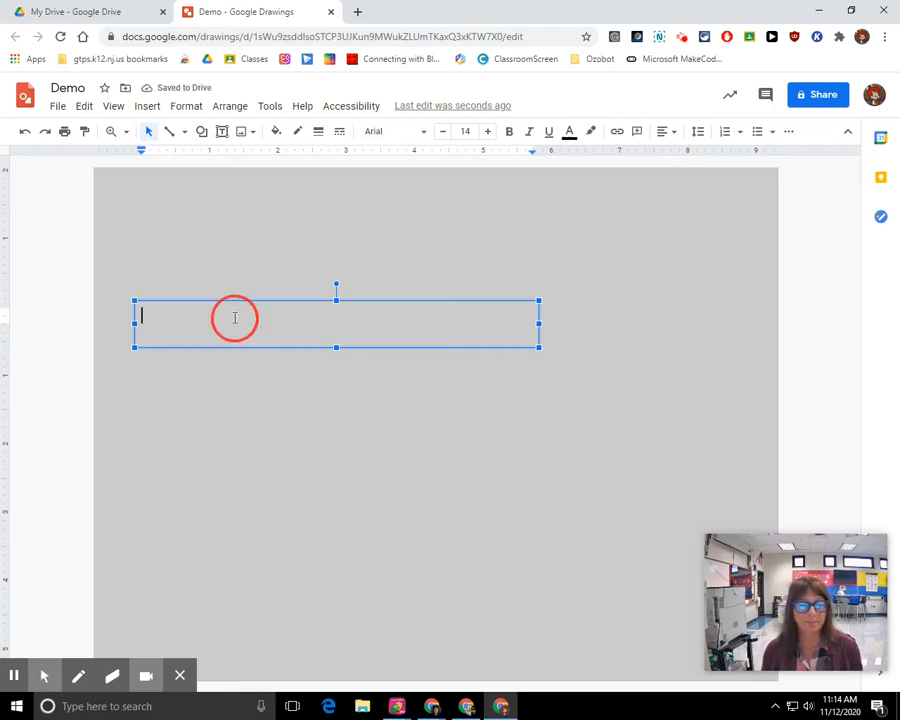
type("Mrs. Ma")
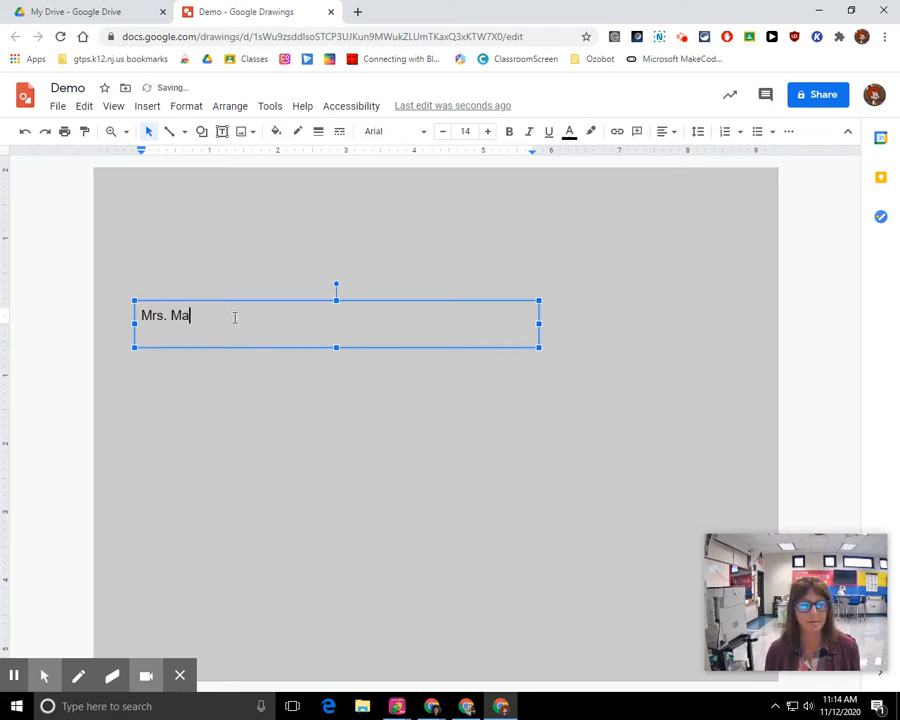
type("ttina - Demo")
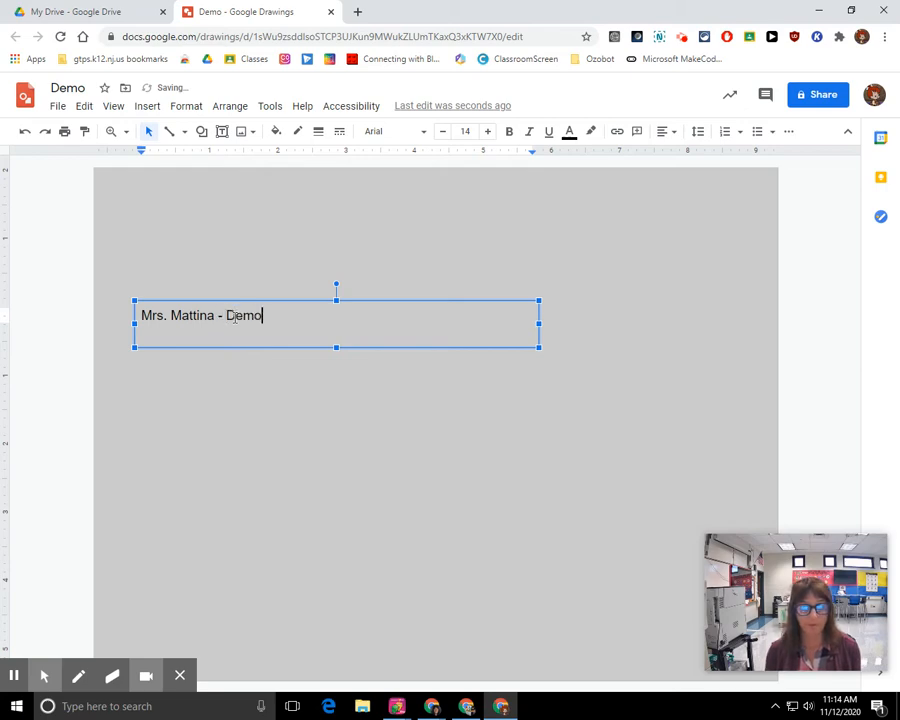
key("Return")
key("Return")
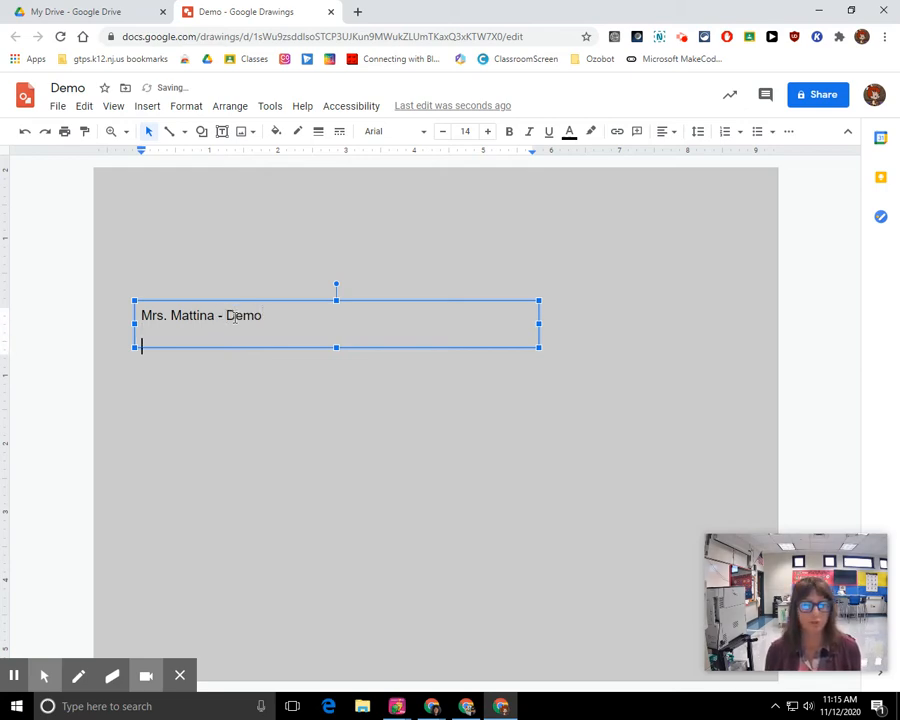
Step: Add the line "Start typing informaiton here." below the title in the text box
type("Start typin")
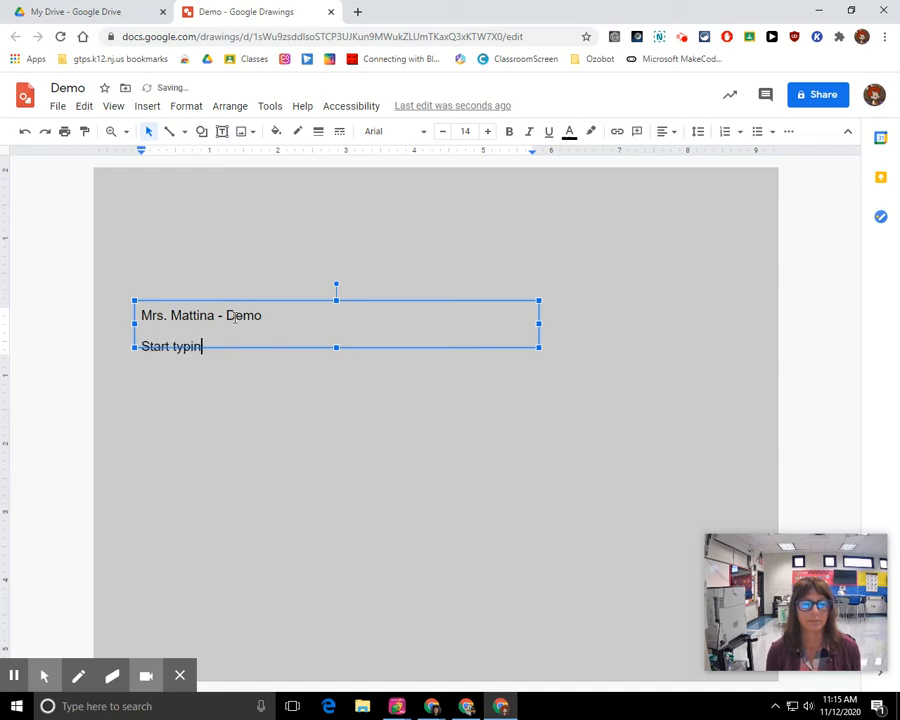
type("g in")
key("BackSpace")
key("BackSpace")
type("informaiton")
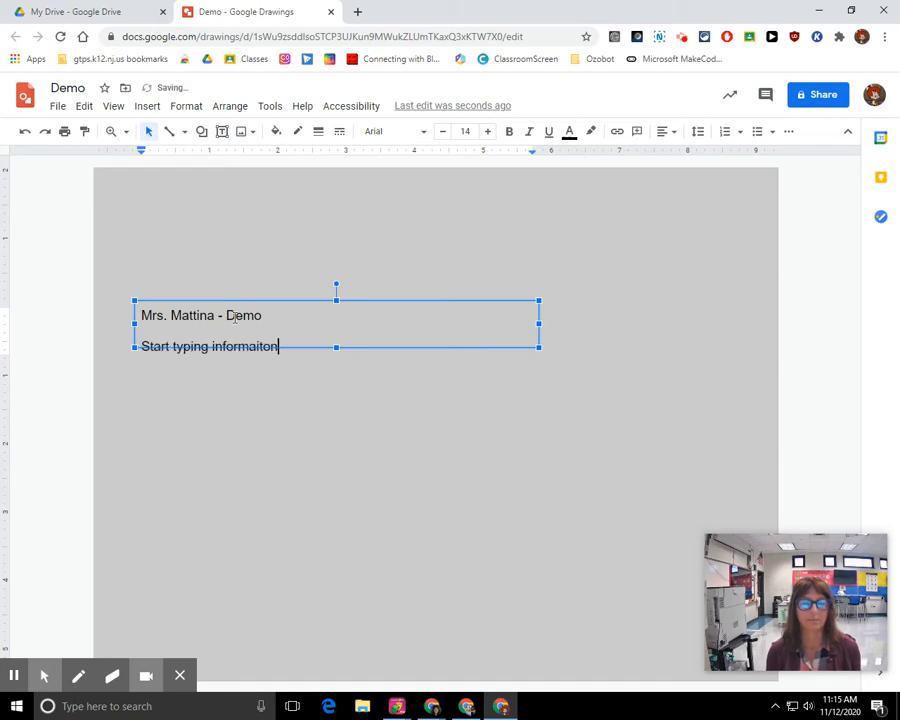
type(" here.")
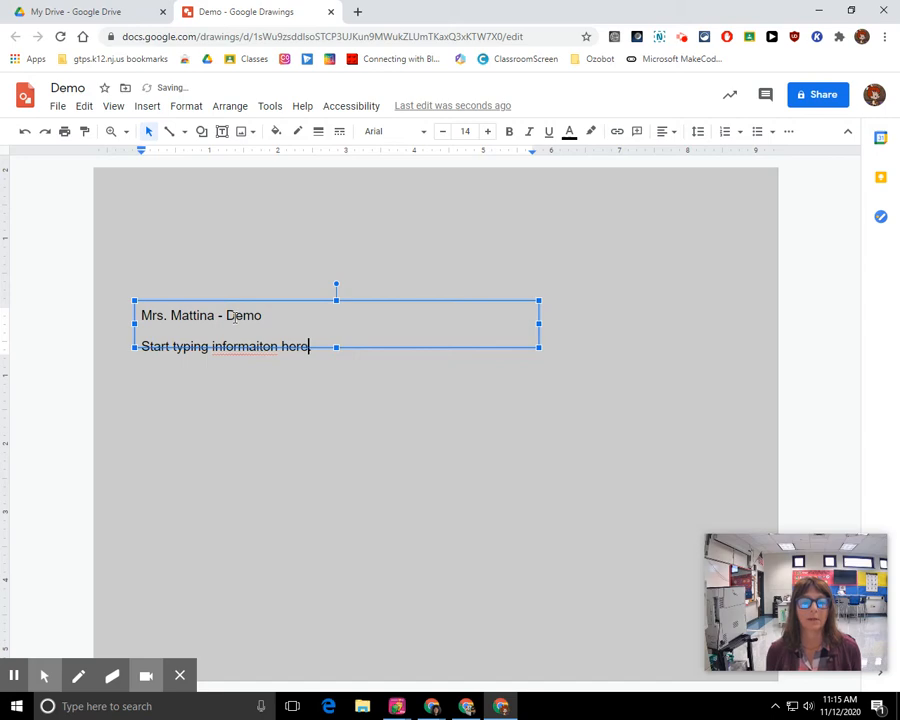
Step: Correct the misspelled word to "information" and extend the text box's lower edge so both lines fit inside
key("Left")
key("Left")
key("Left")
key("Left")
key("Left")
key("Left")
key("Left")
key("Left")
key("Left")
key("Left")
key("Right")
key("BackSpace")
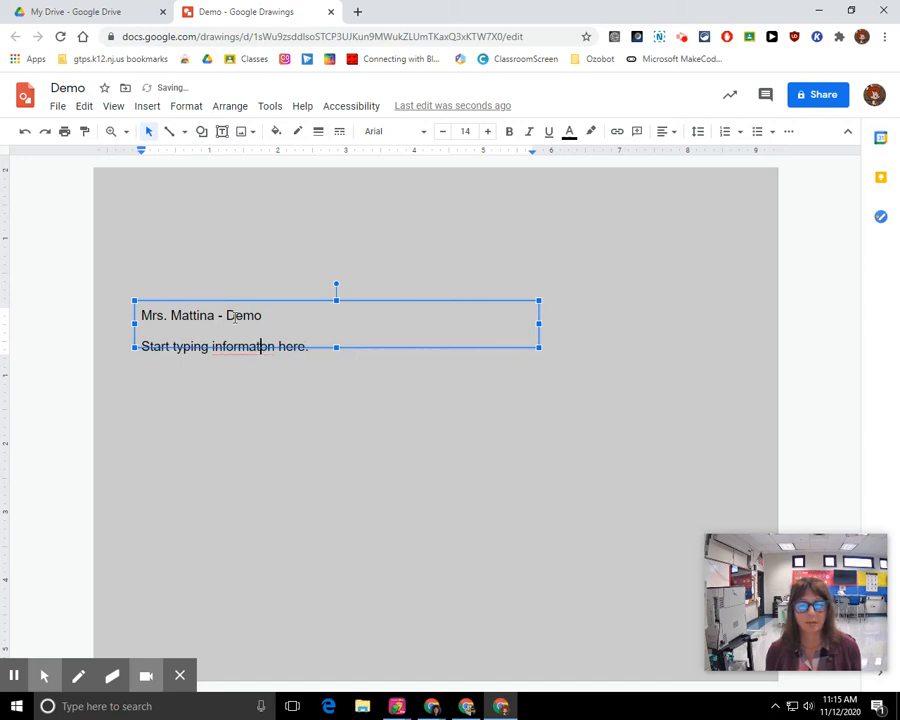
type("i")
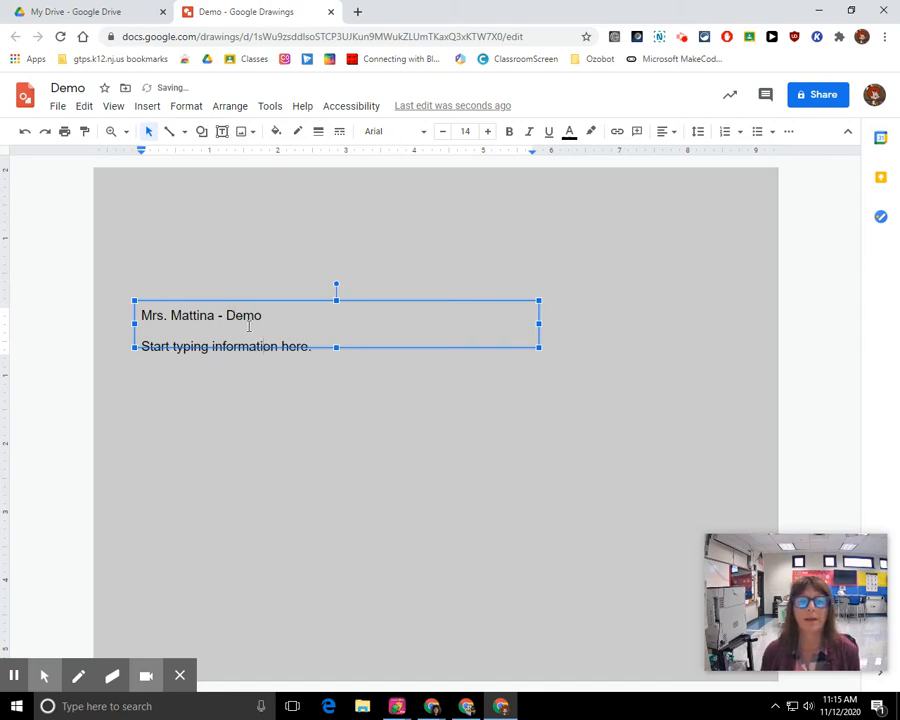
left_click_drag(335, 347, 338, 378)
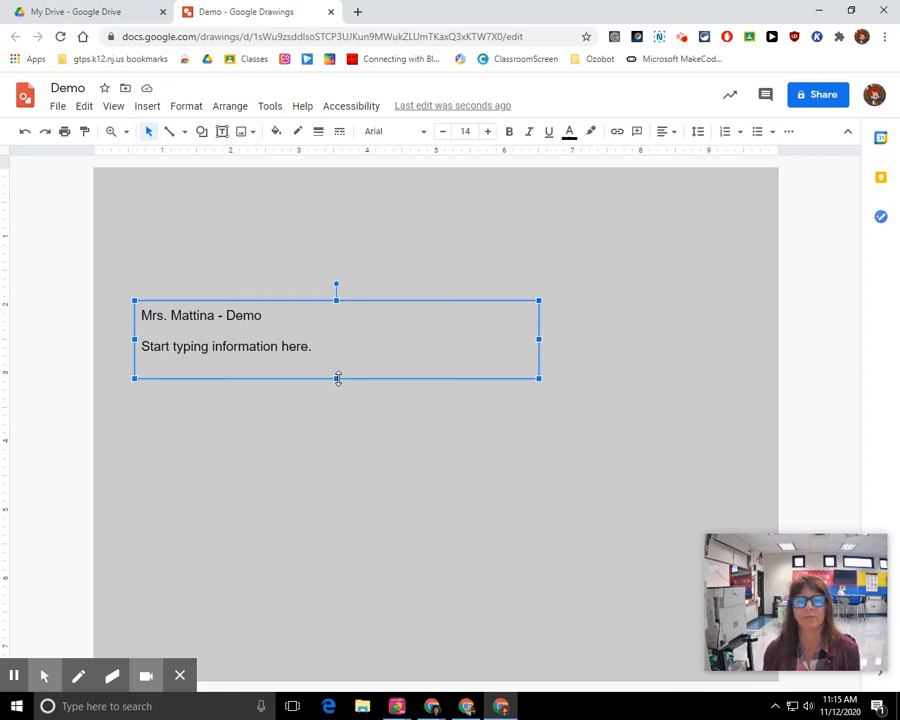
Step: Change the font of all the text in the text box to Lobster
left_click(168, 316)
key("ctrl+a")
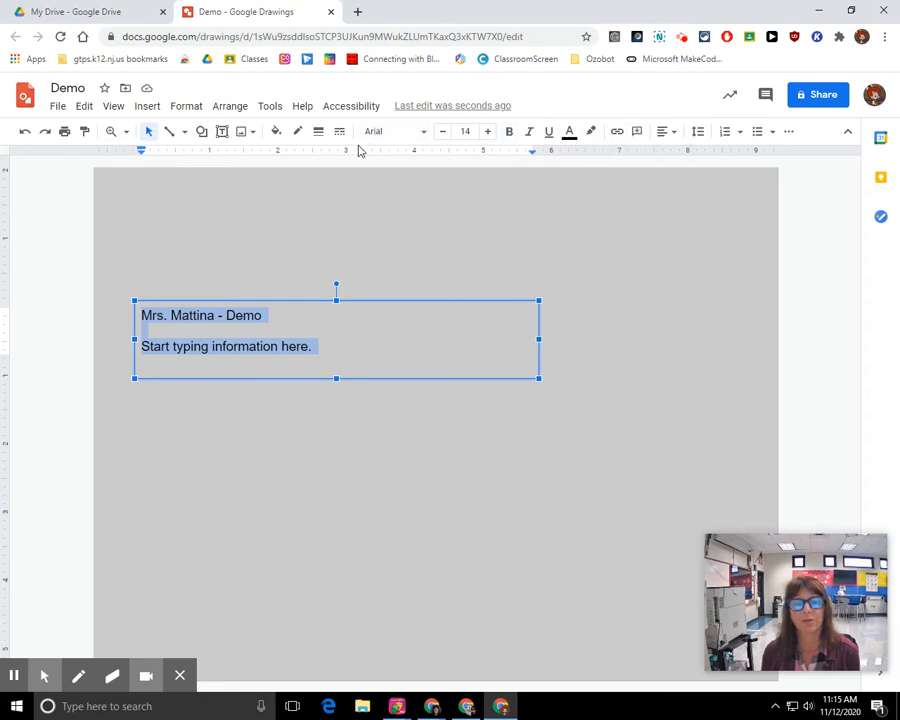
left_click(412, 136)
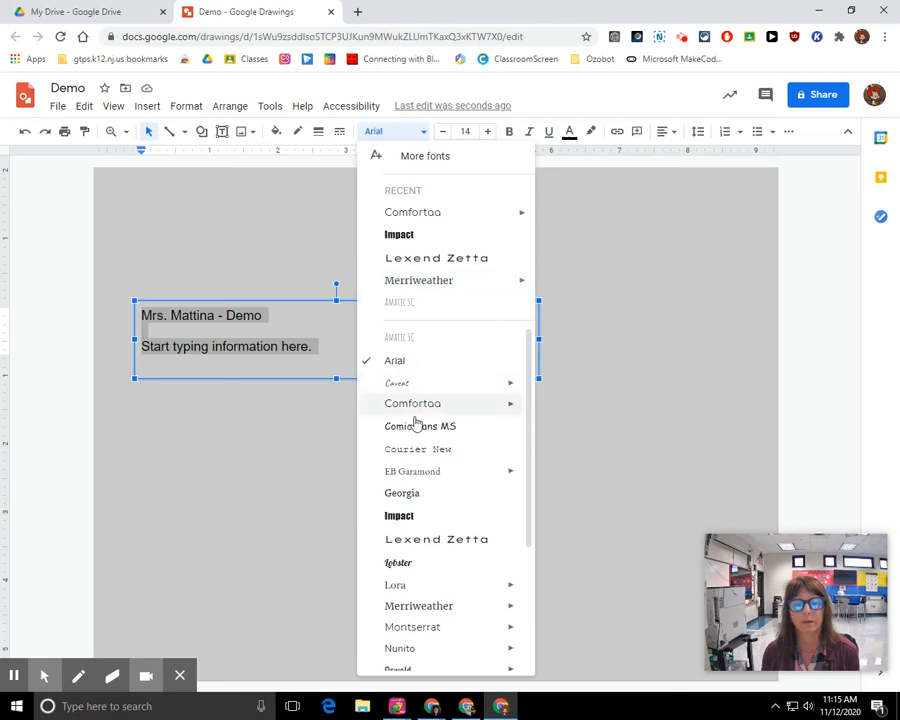
left_click(421, 561)
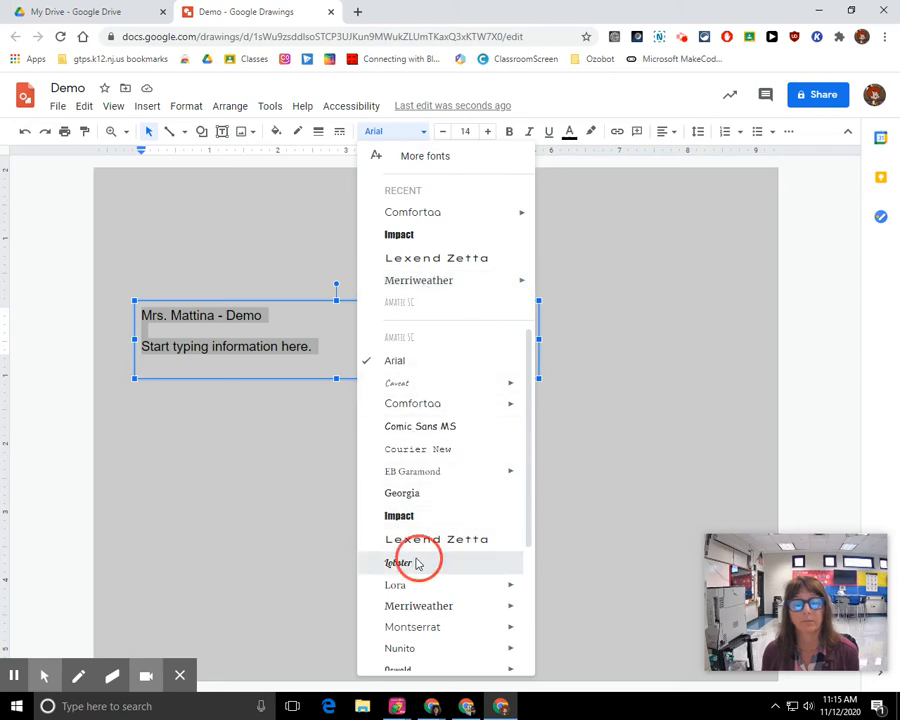
Step: Increase the selected text's font size to 20 and make it bold
left_click(487, 135)
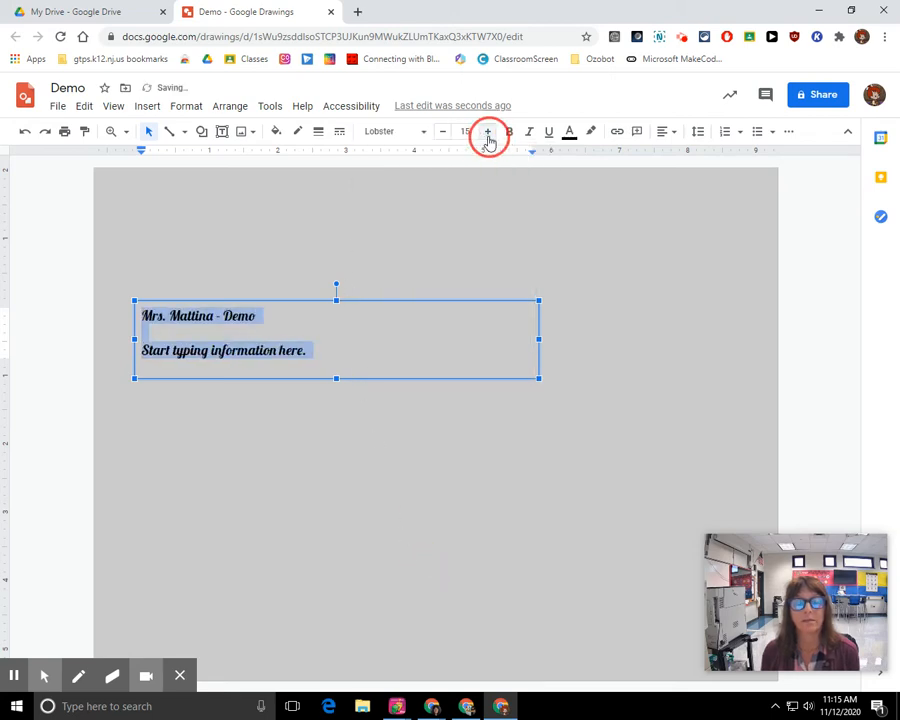
left_click(487, 135)
left_click(487, 136)
left_click(488, 137)
left_click(487, 137)
left_click(487, 137)
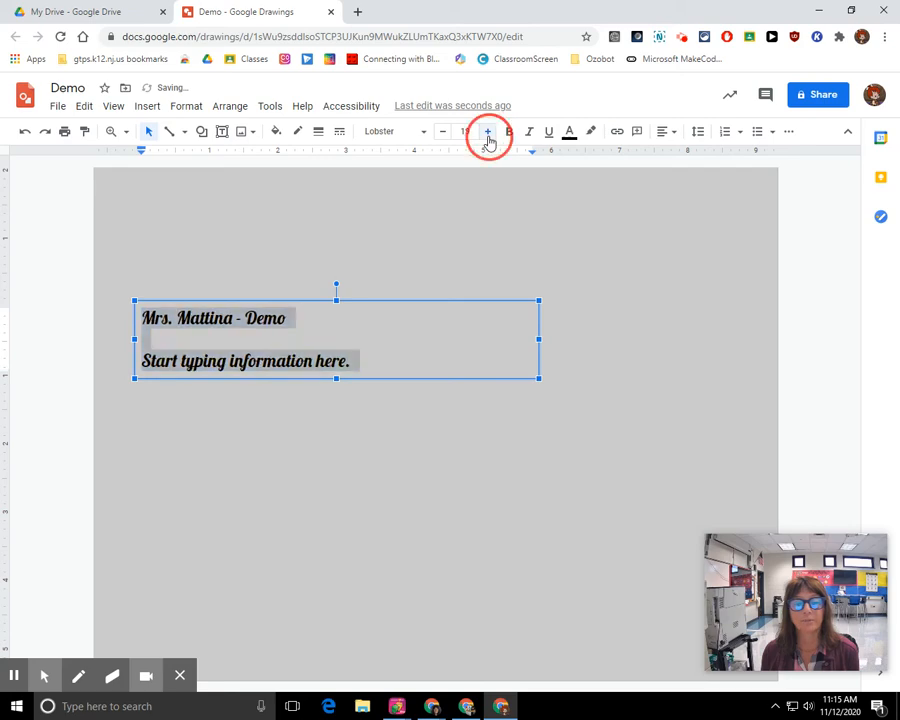
left_click(510, 141)
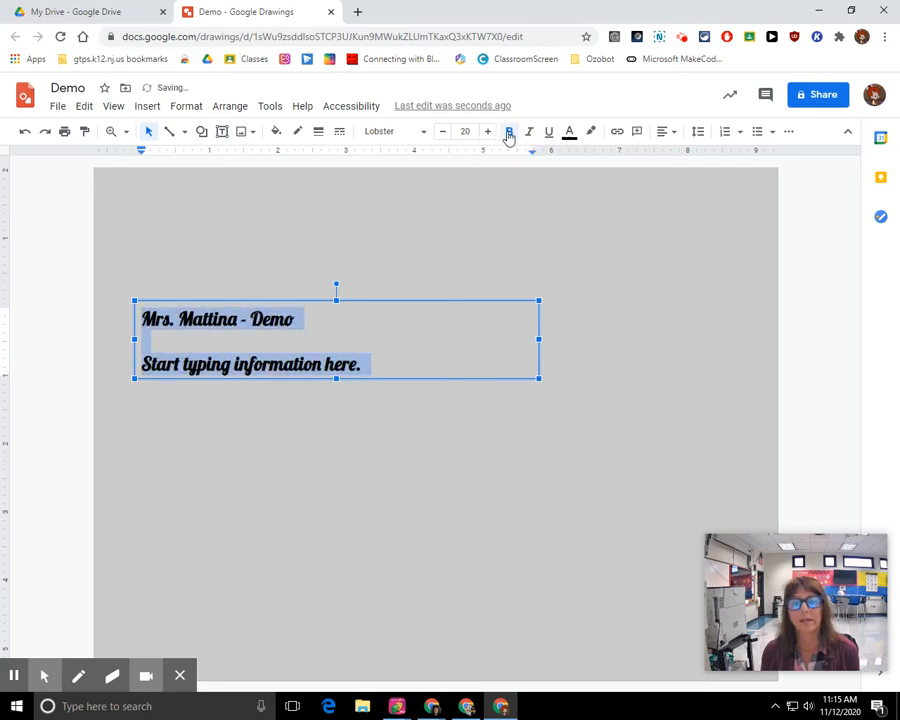
Step: Replace the bold formatting of the selected text with underline, trying italic in between
left_click(509, 138)
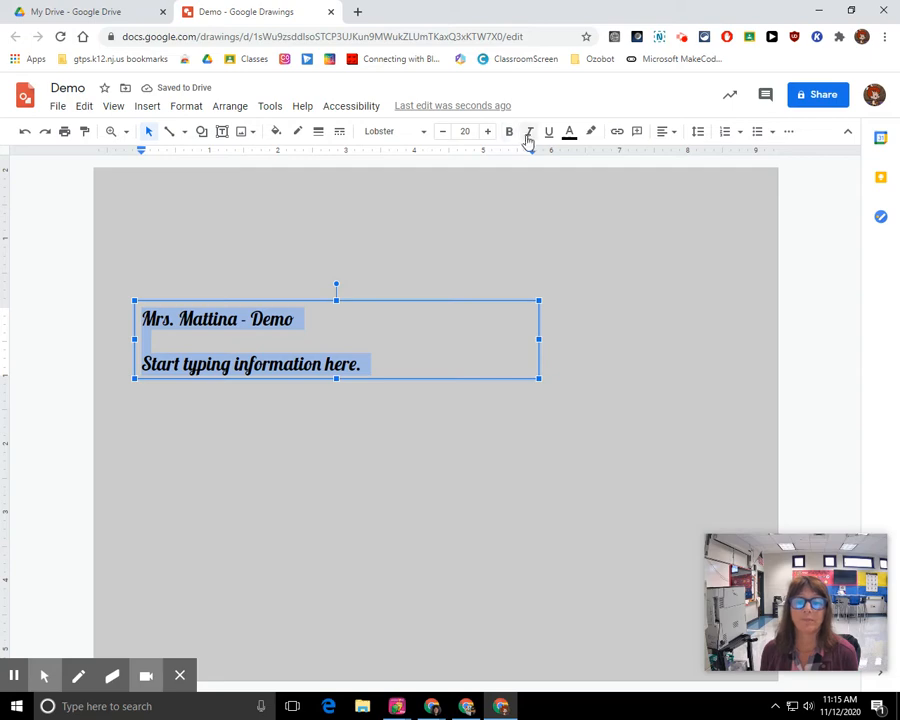
left_click(530, 138)
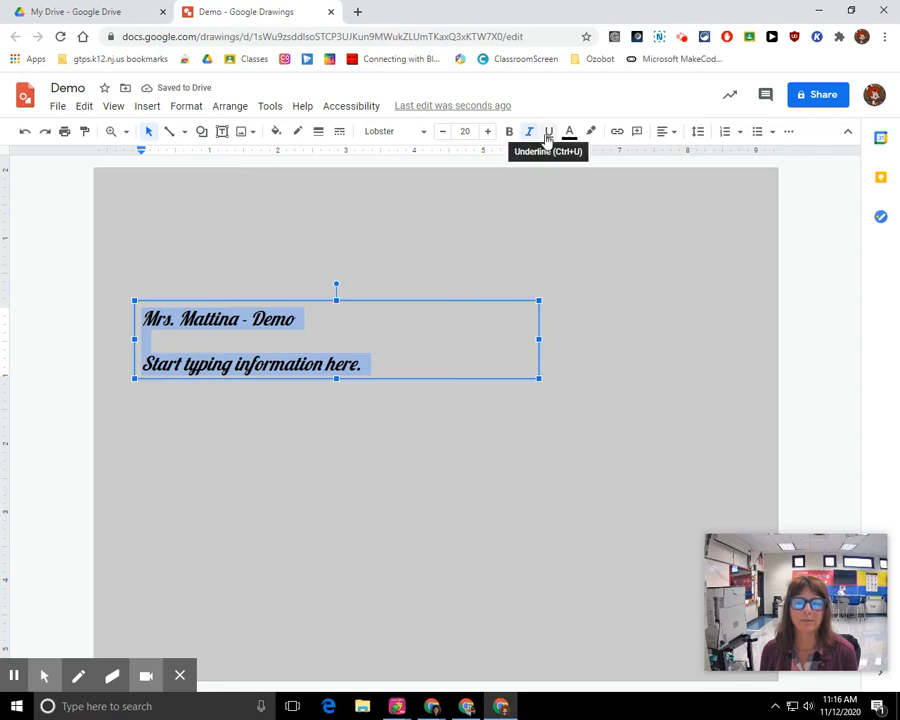
left_click(528, 140)
left_click(548, 138)
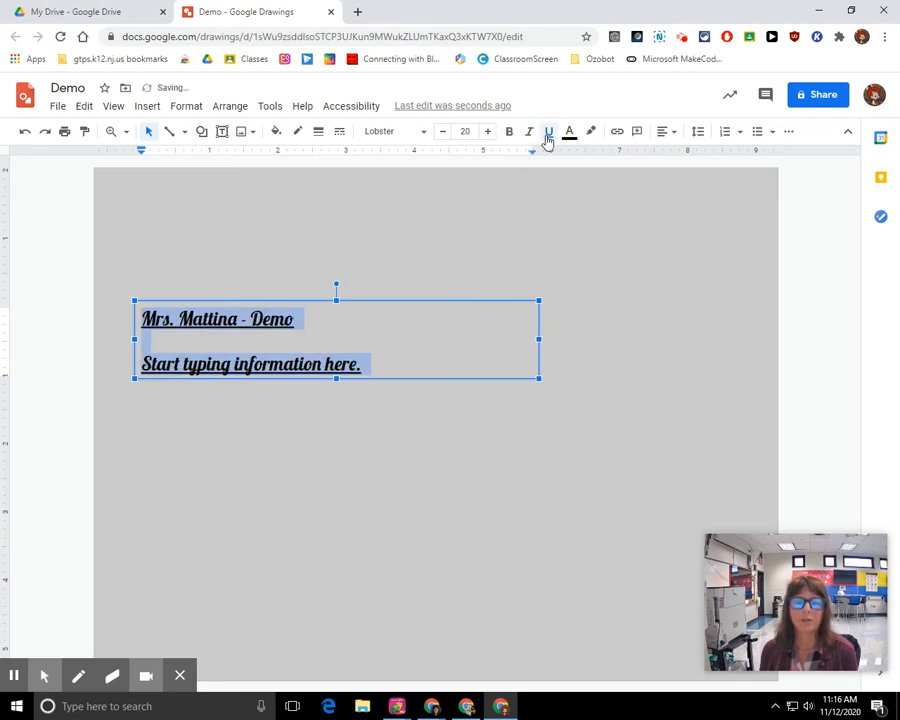
Step: Color all the text in the text box red and give it a yellow highlight
left_click(570, 133)
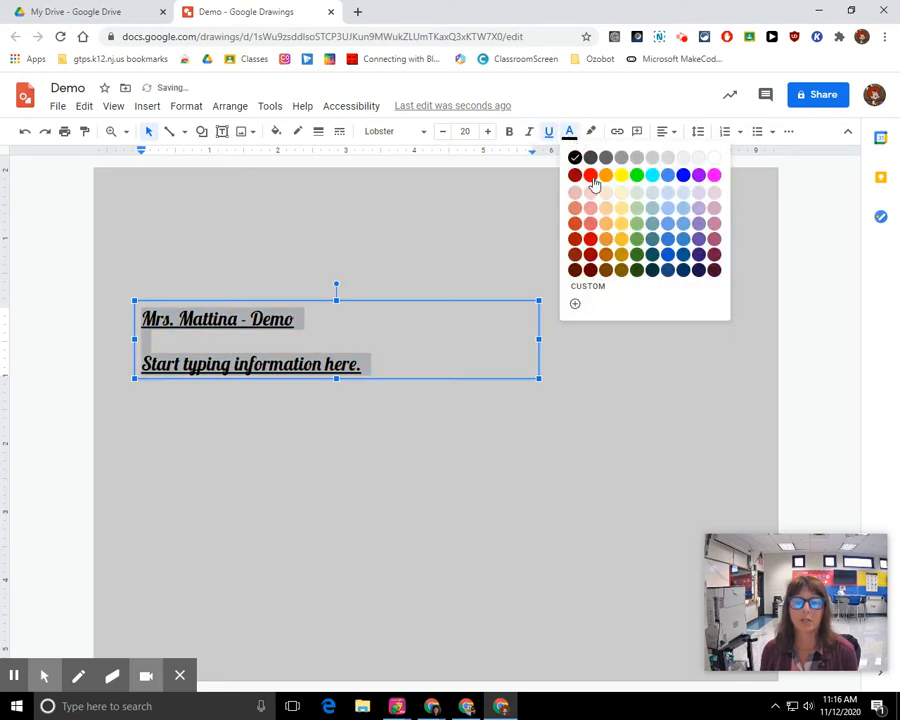
left_click(592, 177)
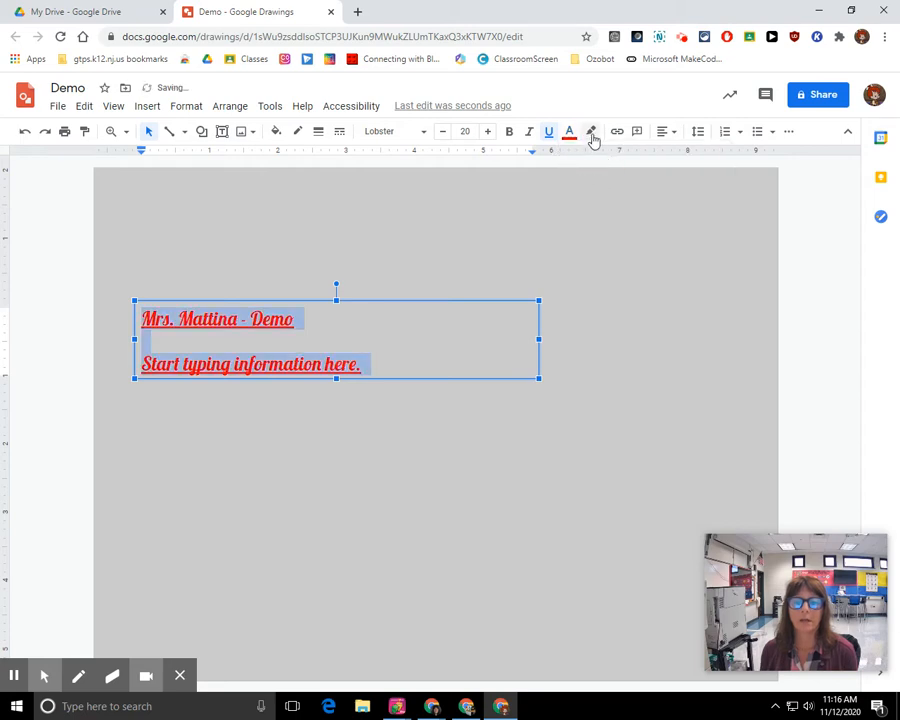
left_click(591, 133)
left_click(642, 198)
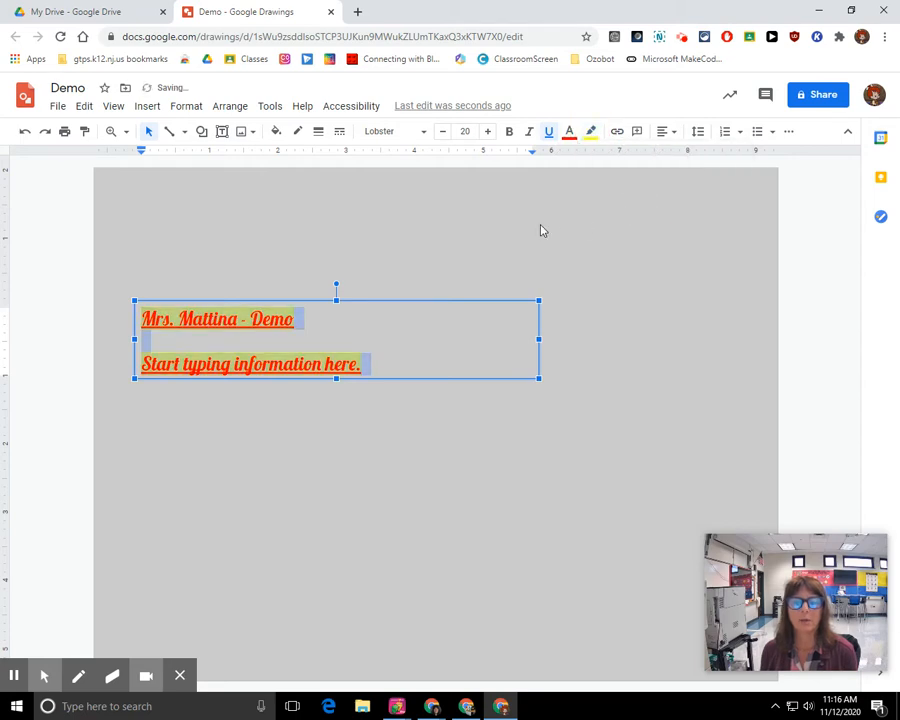
left_click(472, 231)
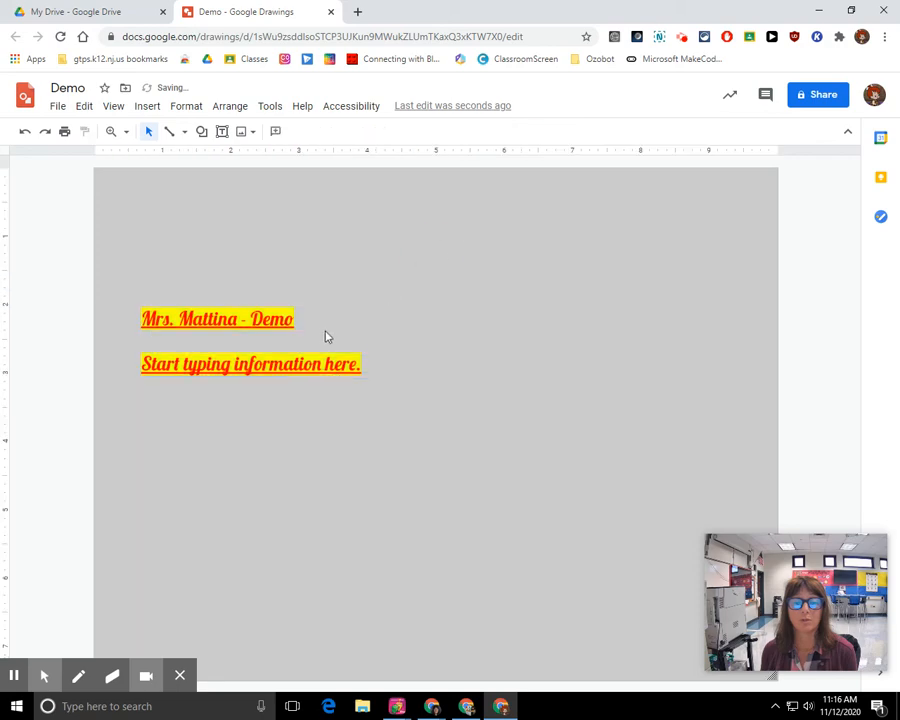
Step: Change the font of the line "Start typing information here." to Merriweather
left_click(287, 319)
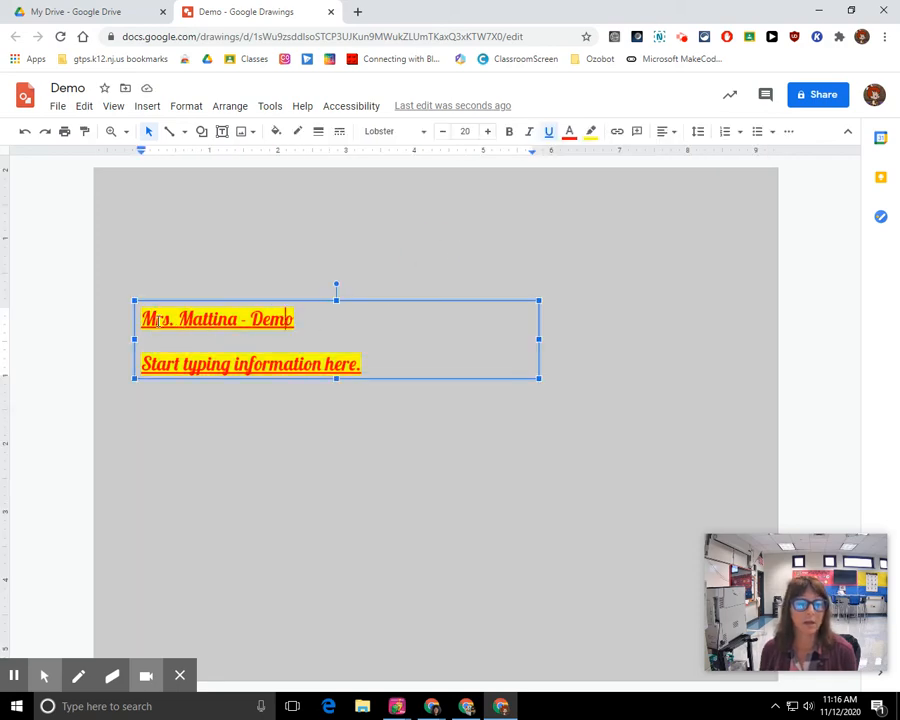
left_click_drag(144, 366, 376, 365)
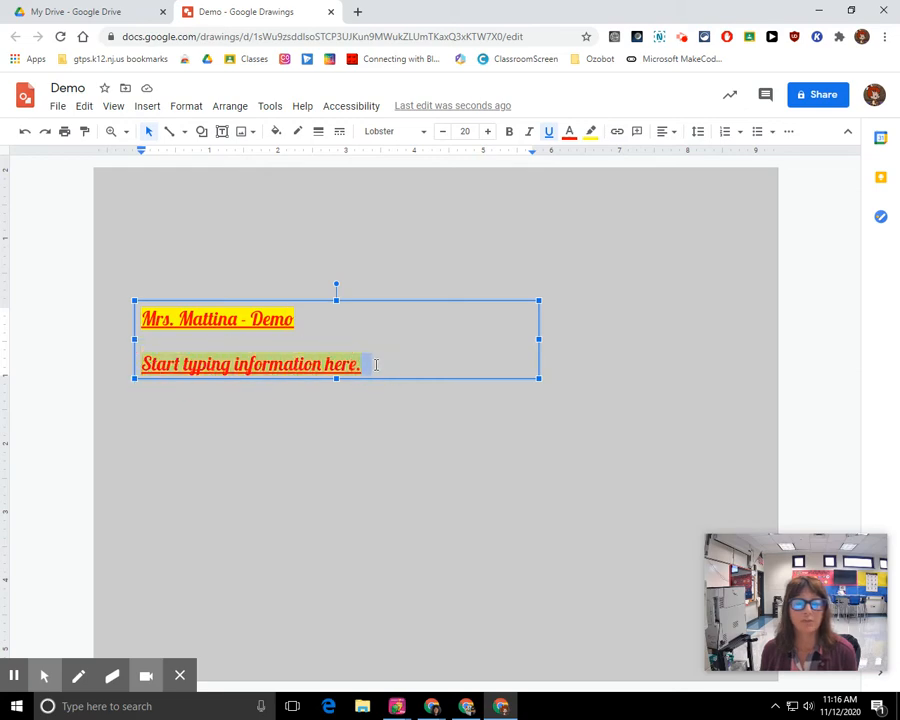
left_click(416, 132)
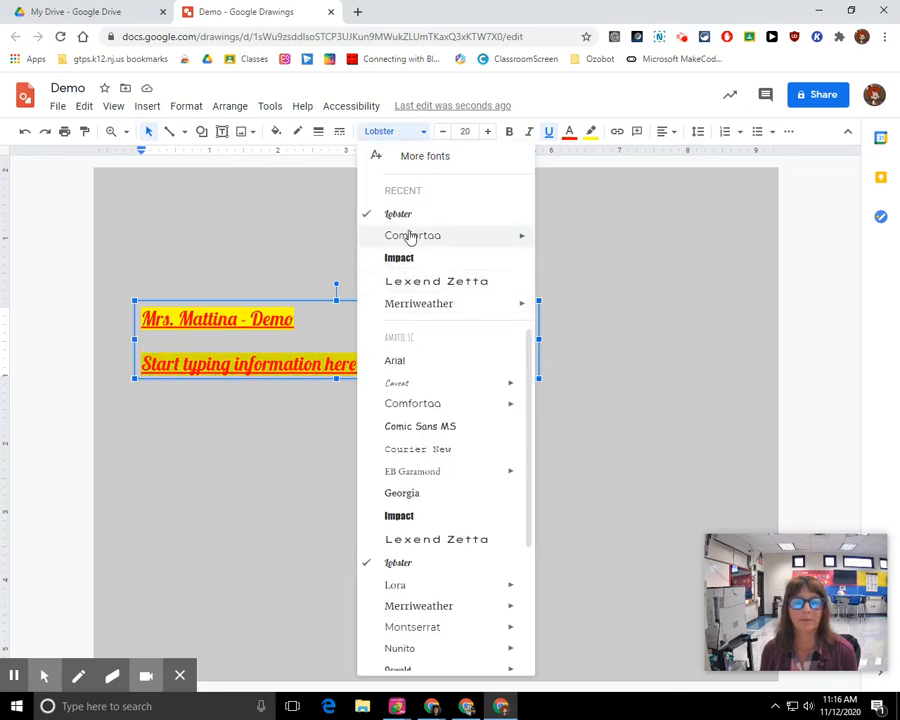
left_click(418, 306)
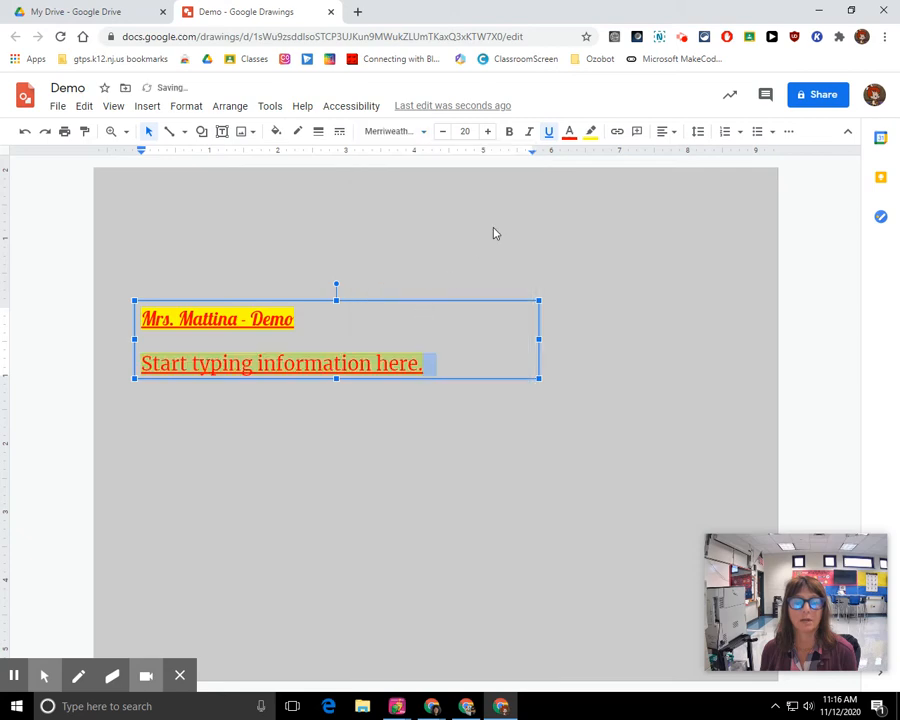
Step: Color the selected "Start typing information here." line orange and set its highlight to transparent
left_click(569, 132)
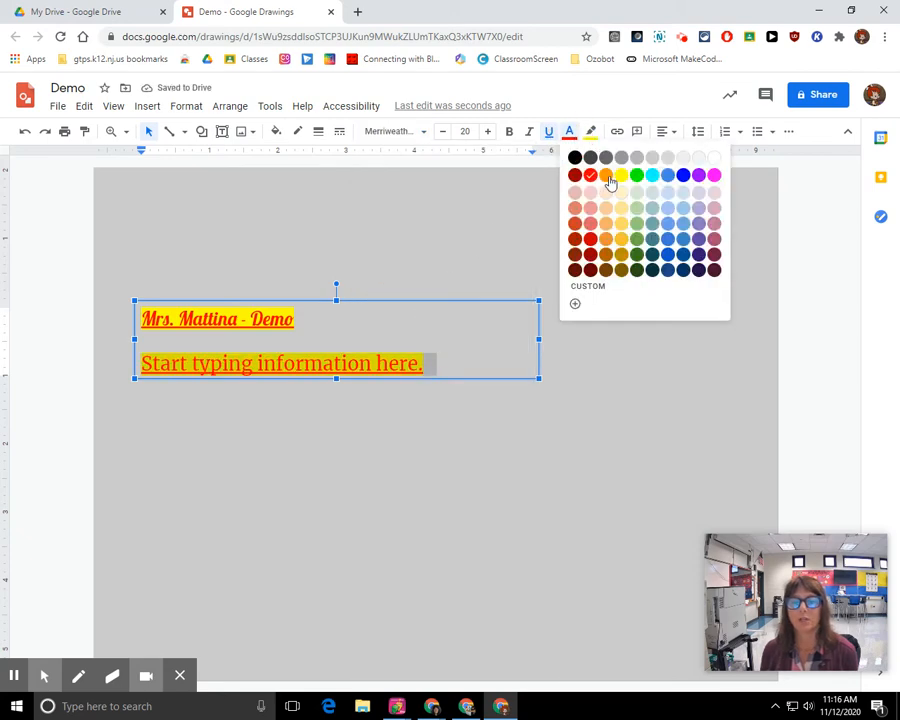
left_click(604, 176)
left_click(592, 133)
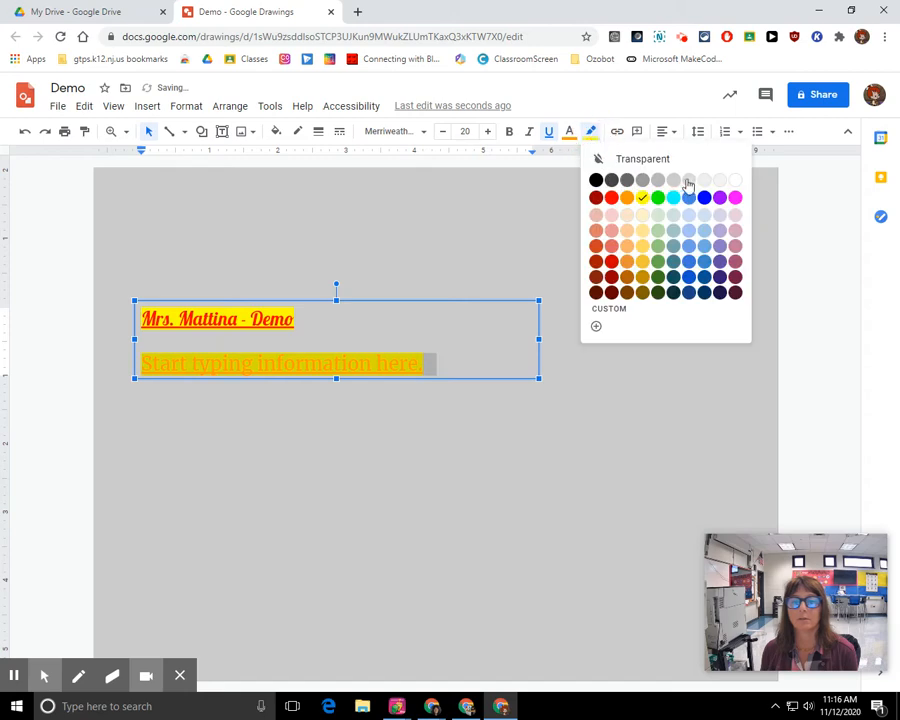
left_click(722, 161)
left_click(453, 257)
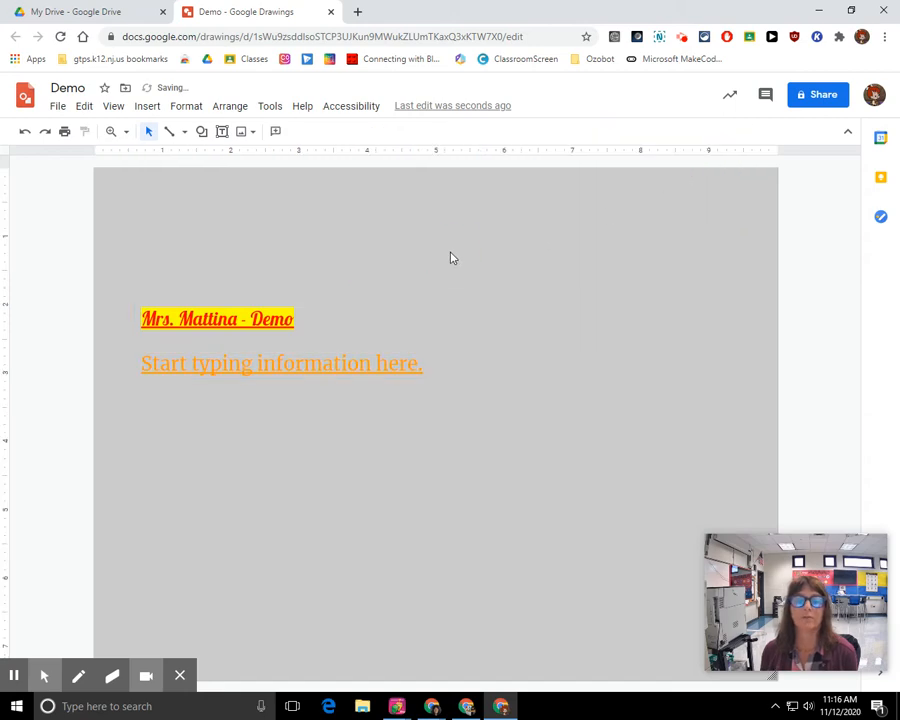
Step: Change the text color of the line "Start typing information here." to blue
left_click(370, 364)
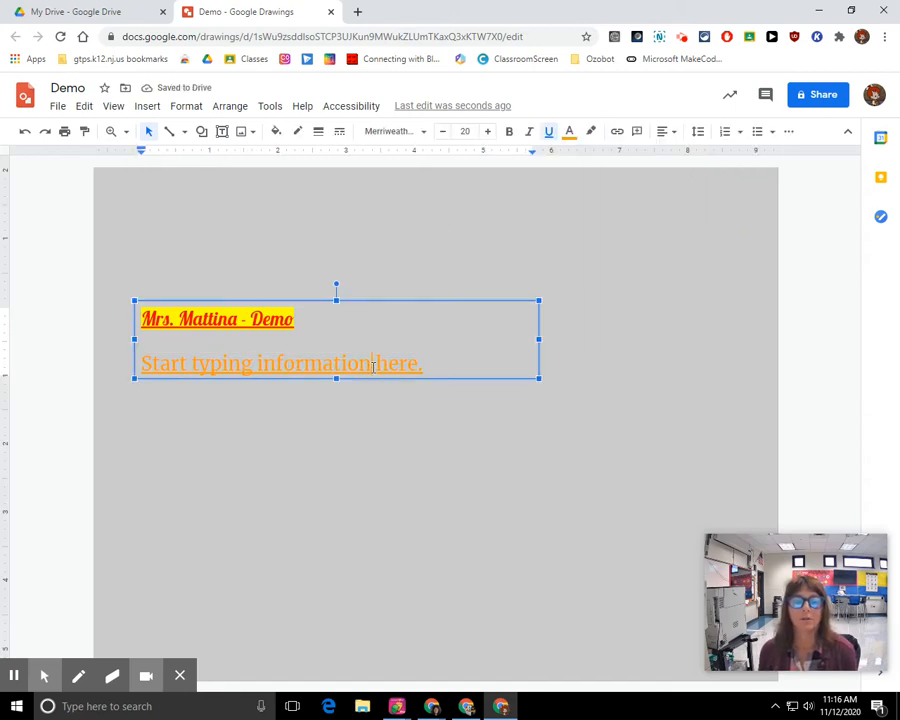
left_click_drag(422, 366, 140, 364)
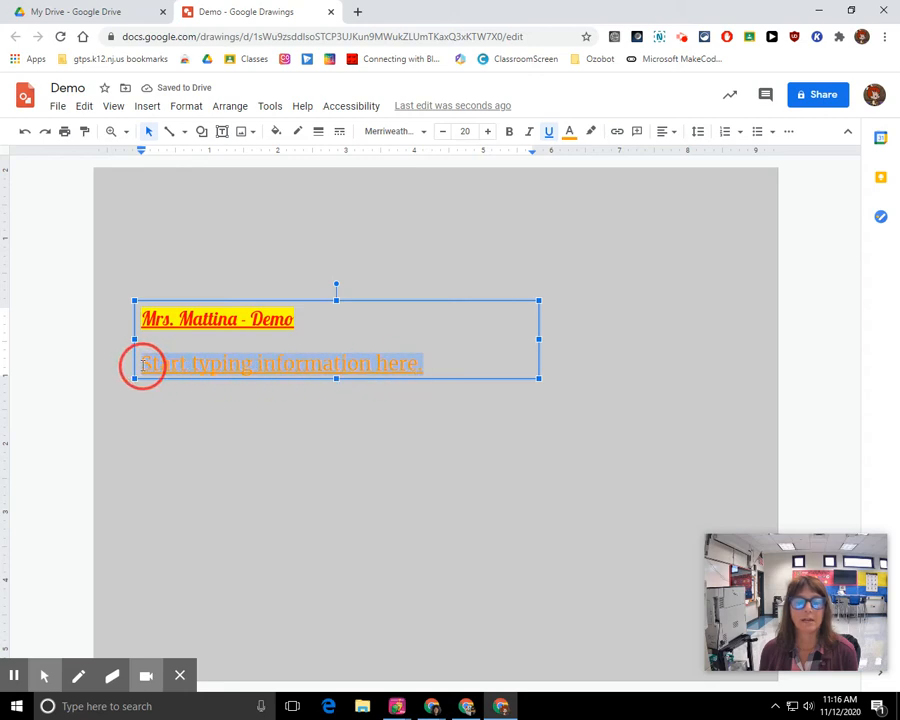
left_click(567, 132)
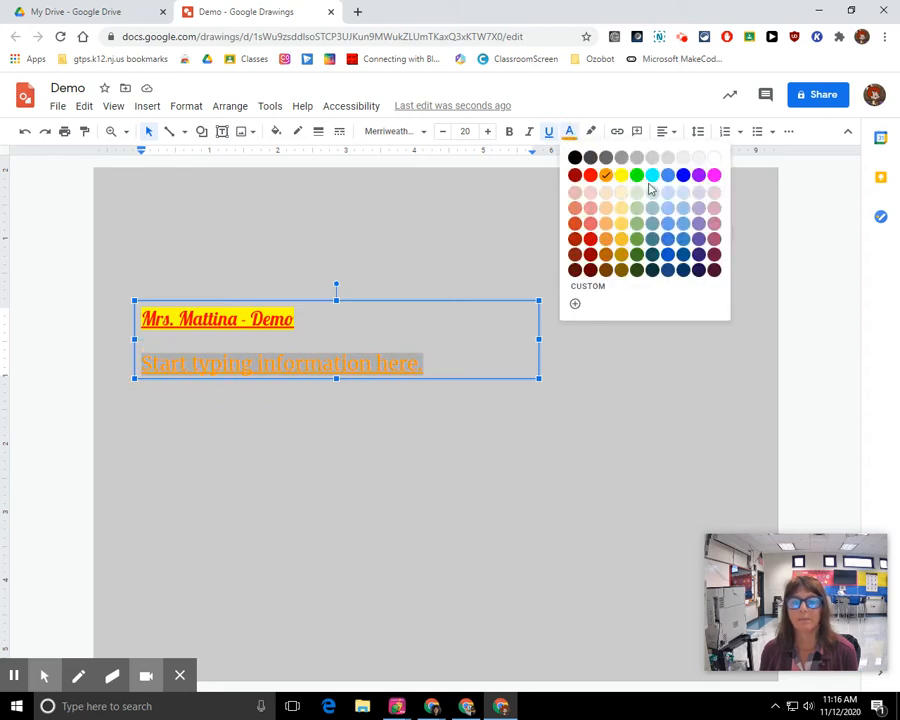
left_click(684, 176)
left_click(453, 275)
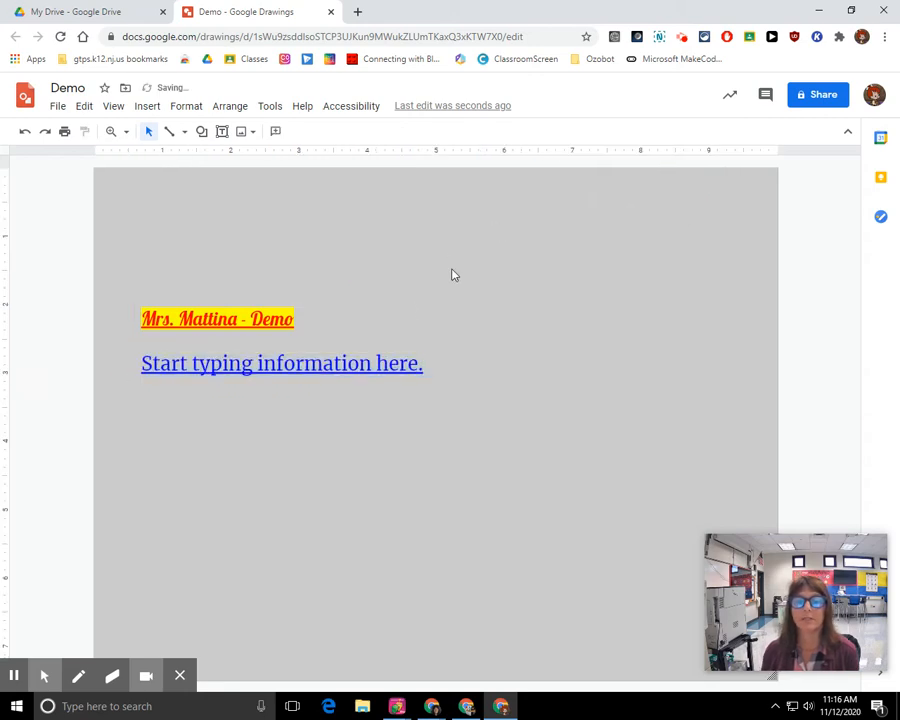
Step: Justify the title line after trying center and right alignment on it
left_click(407, 311)
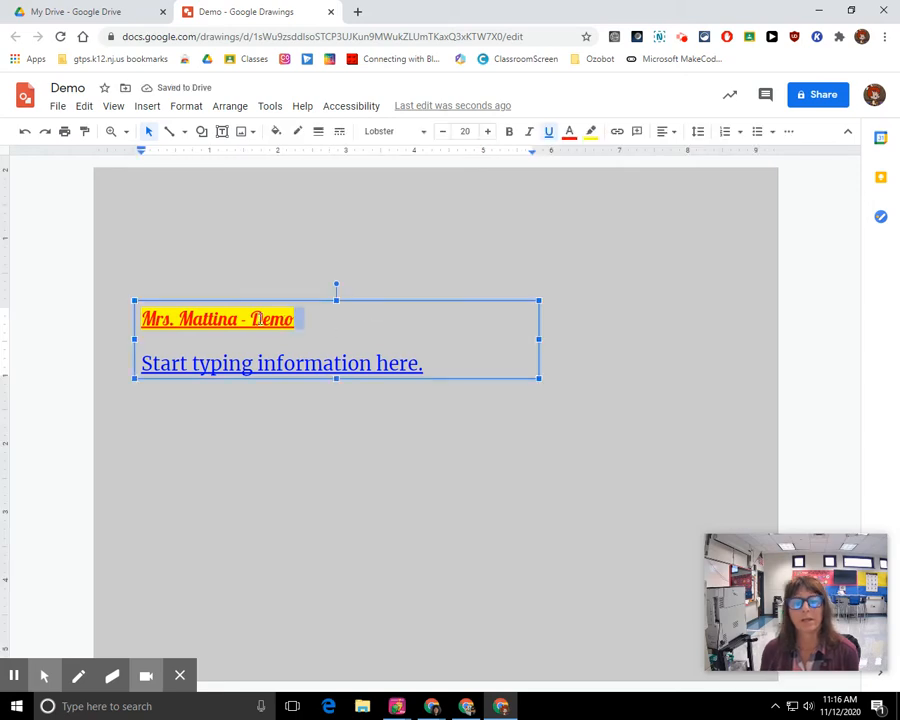
left_click(672, 137)
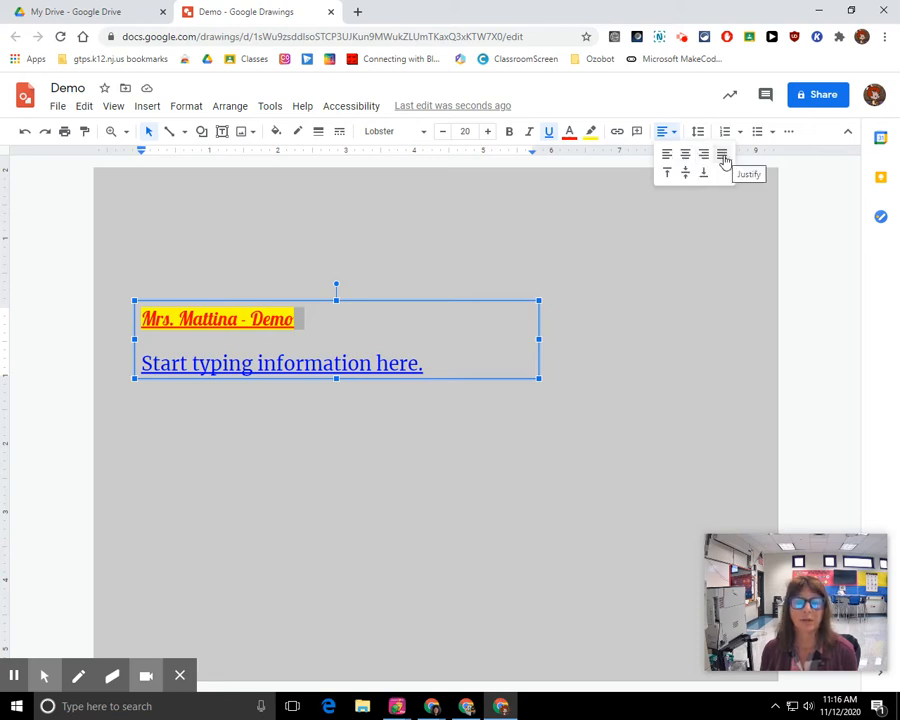
left_click(685, 156)
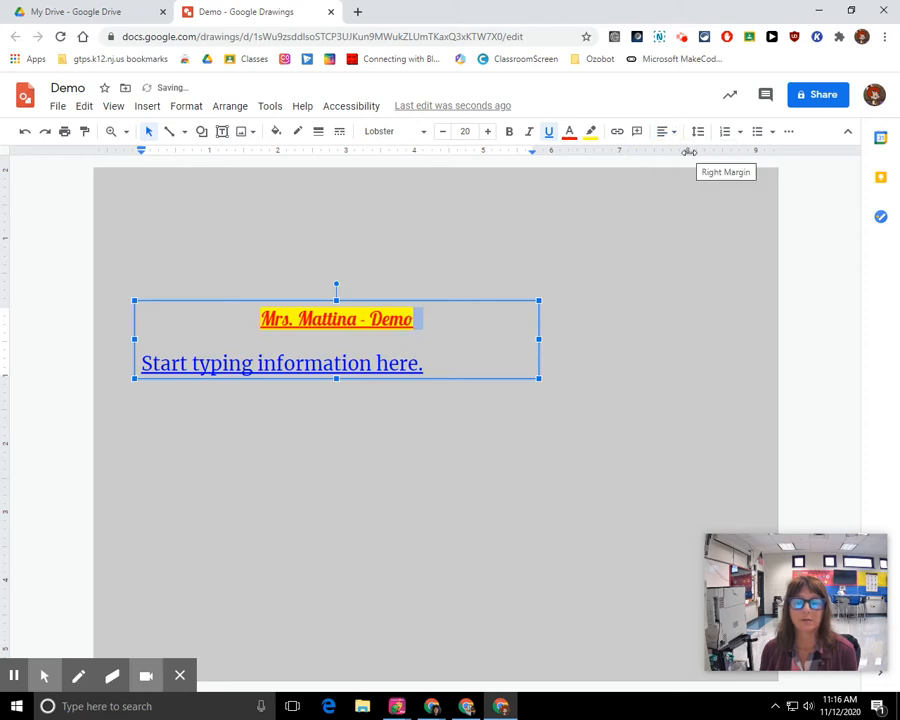
left_click(667, 132)
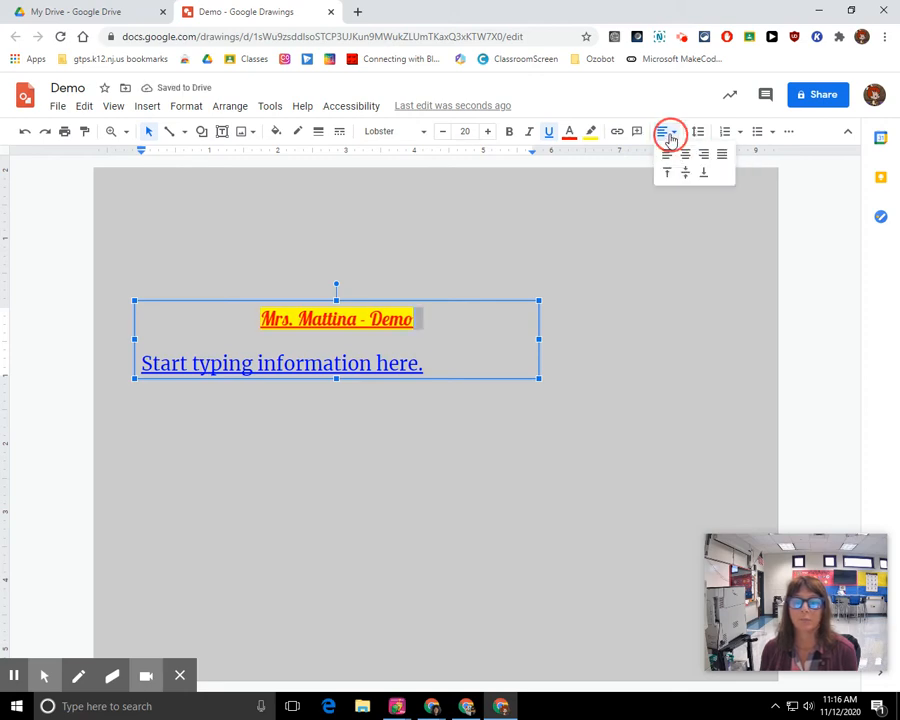
left_click(704, 156)
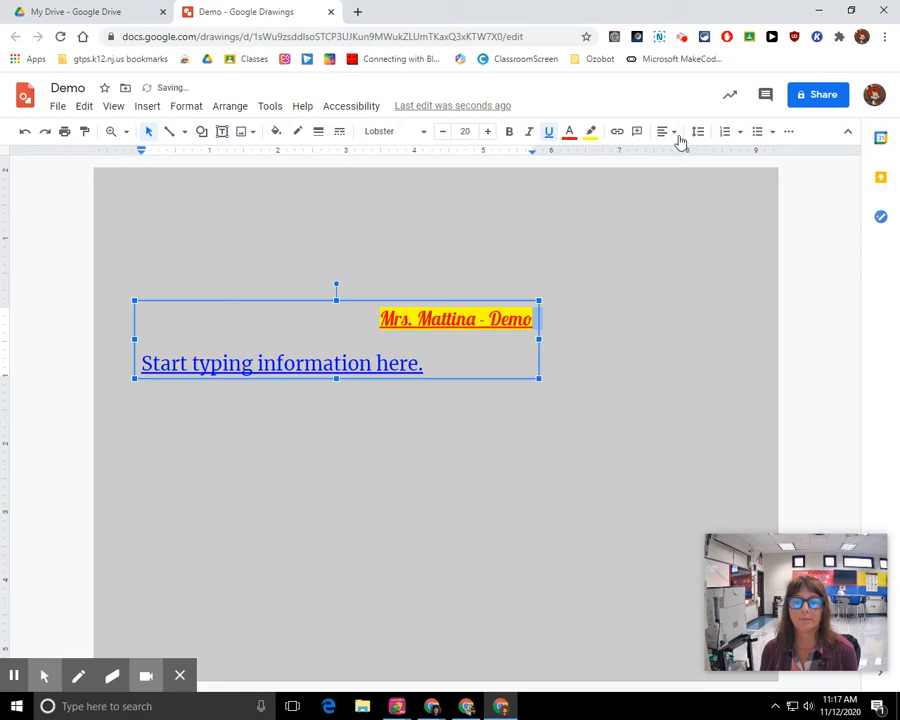
left_click(674, 133)
left_click(722, 154)
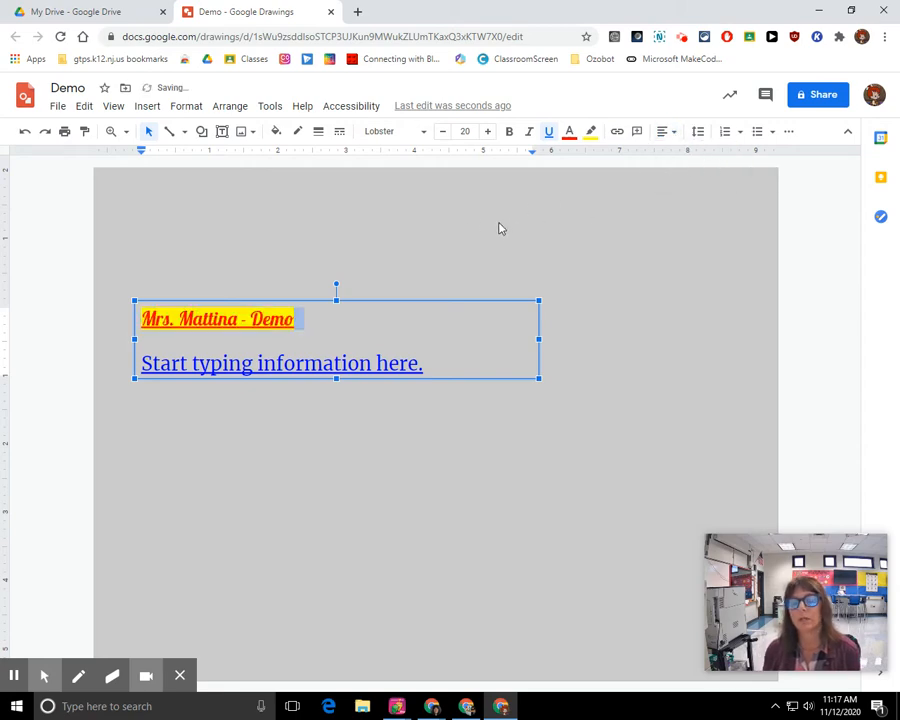
Step: Set the line spacing of the title line to double
left_click(317, 322)
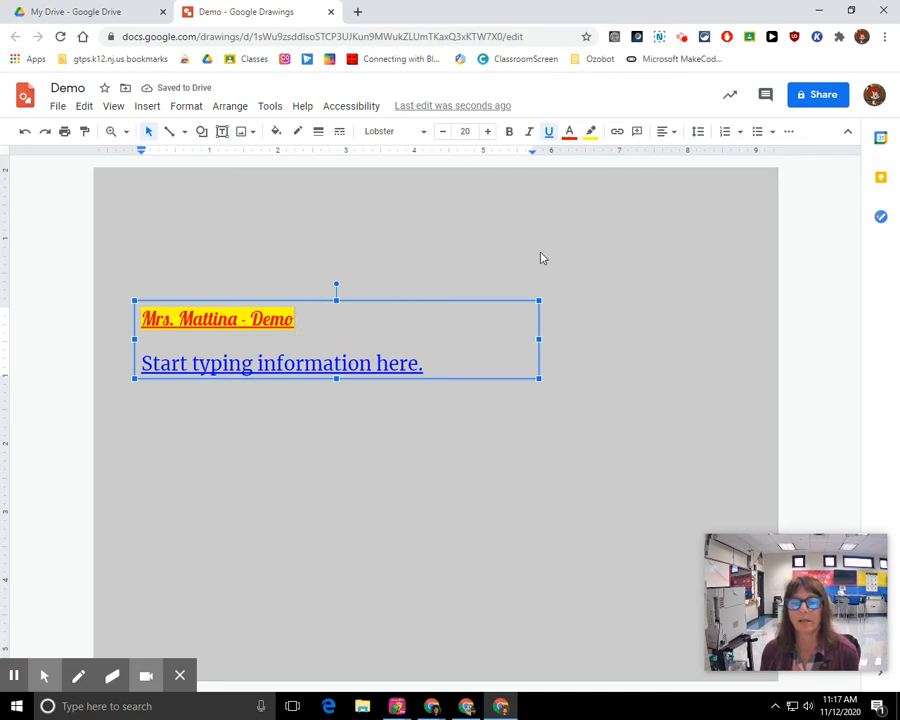
left_click(700, 133)
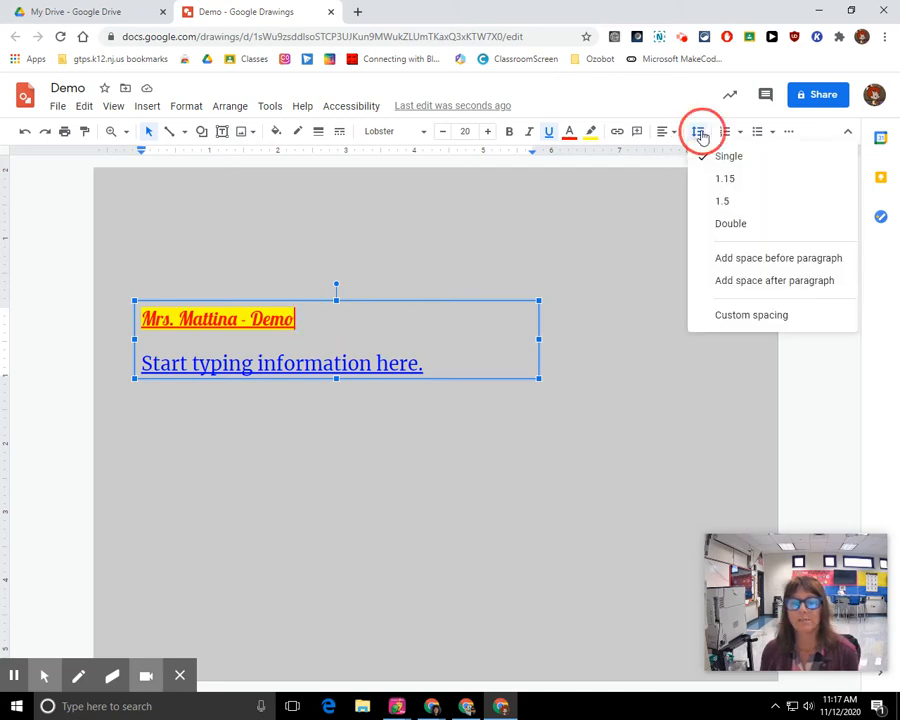
left_click(723, 224)
left_click(700, 140)
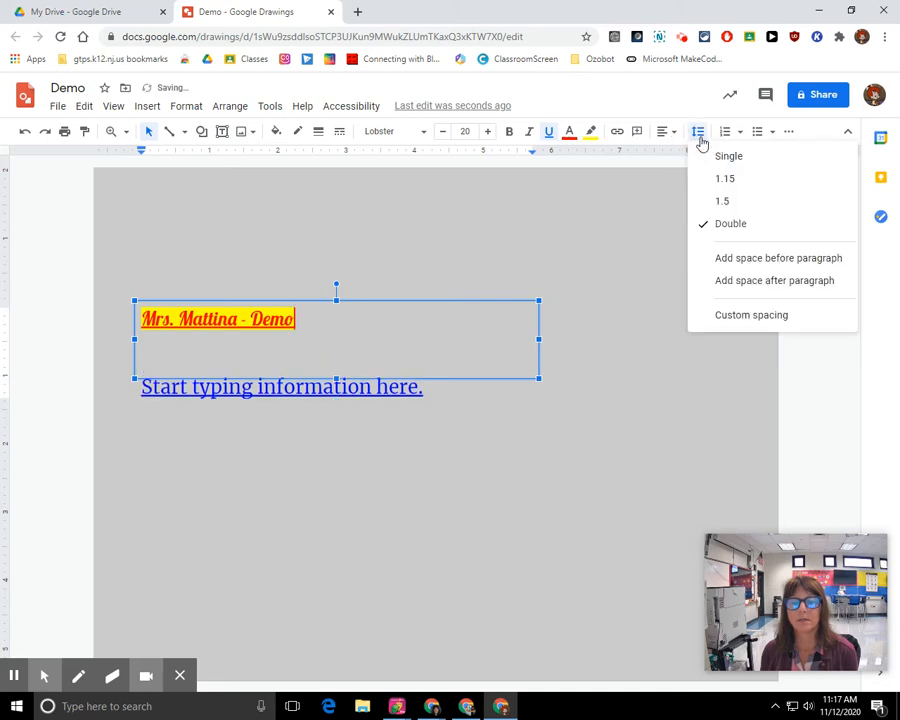
left_click(289, 347)
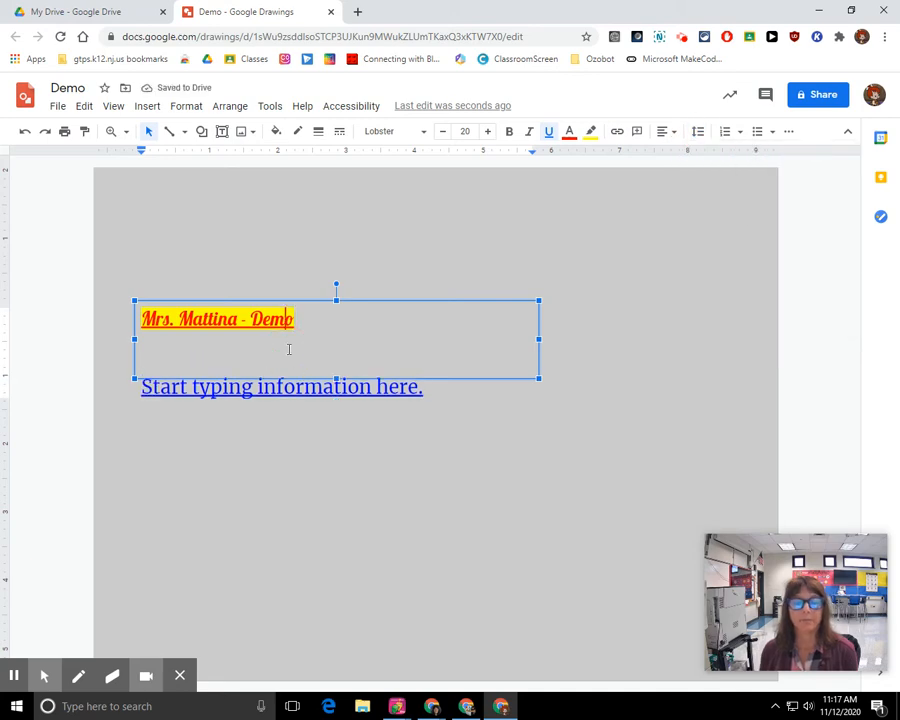
Step: Remove the blank line between the title and "Start typing information here.", keeping them on separate lines
double_click(317, 321)
key("Delete")
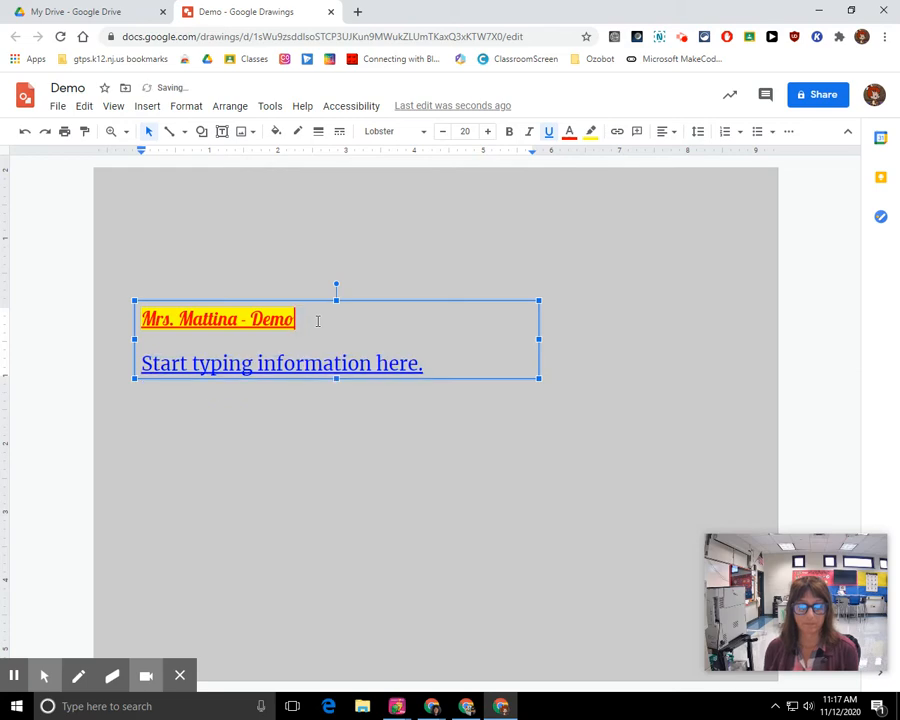
key("Delete")
key("Return")
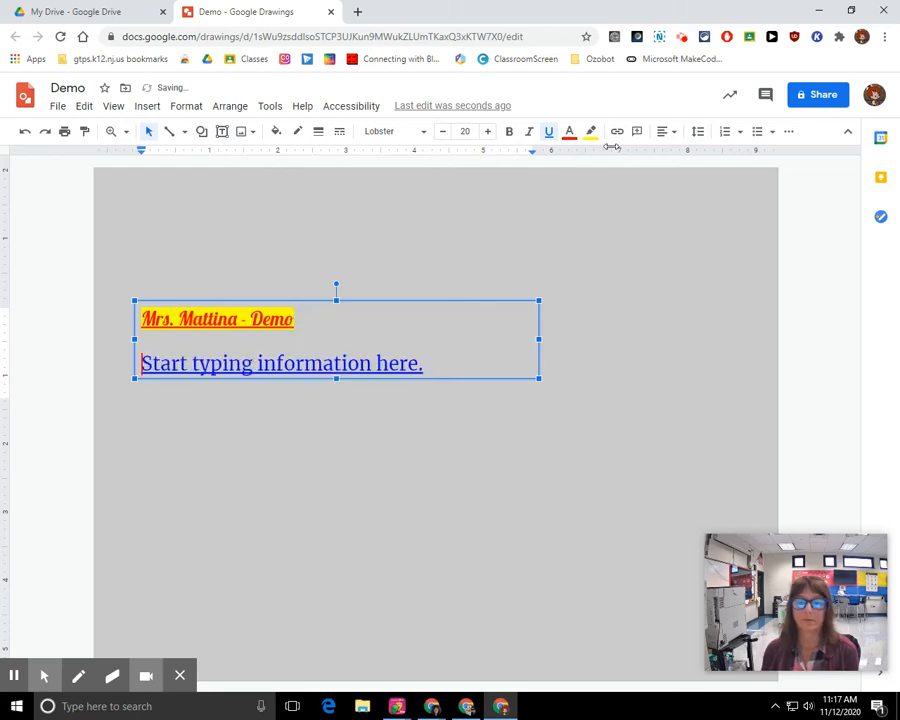
Step: Set the line spacing of both lines in the text box to single
left_click(698, 133)
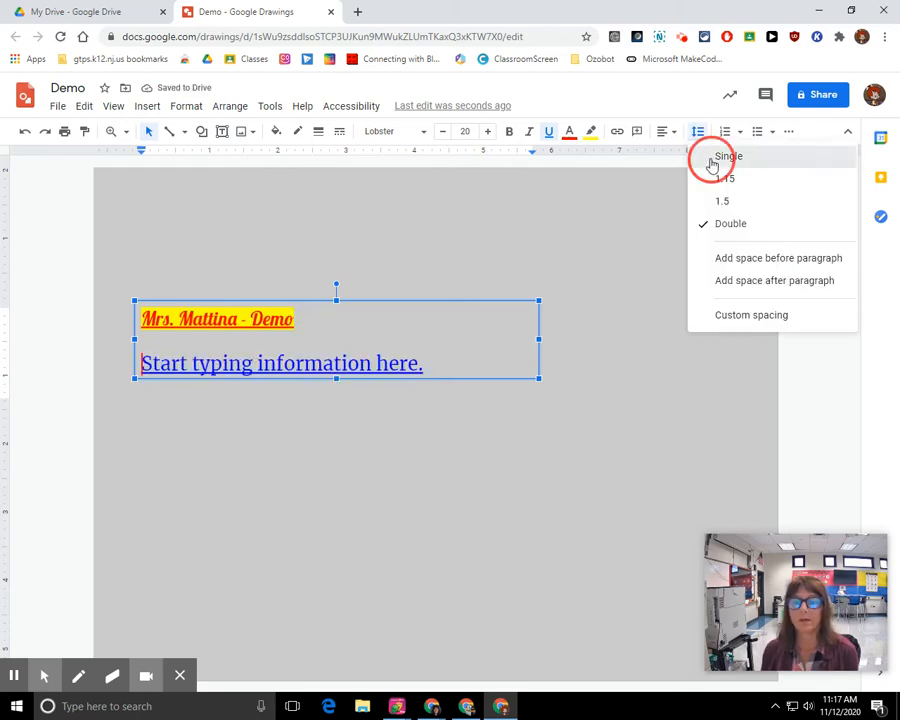
left_click(716, 158)
left_click_drag(143, 318, 530, 338)
left_click(704, 133)
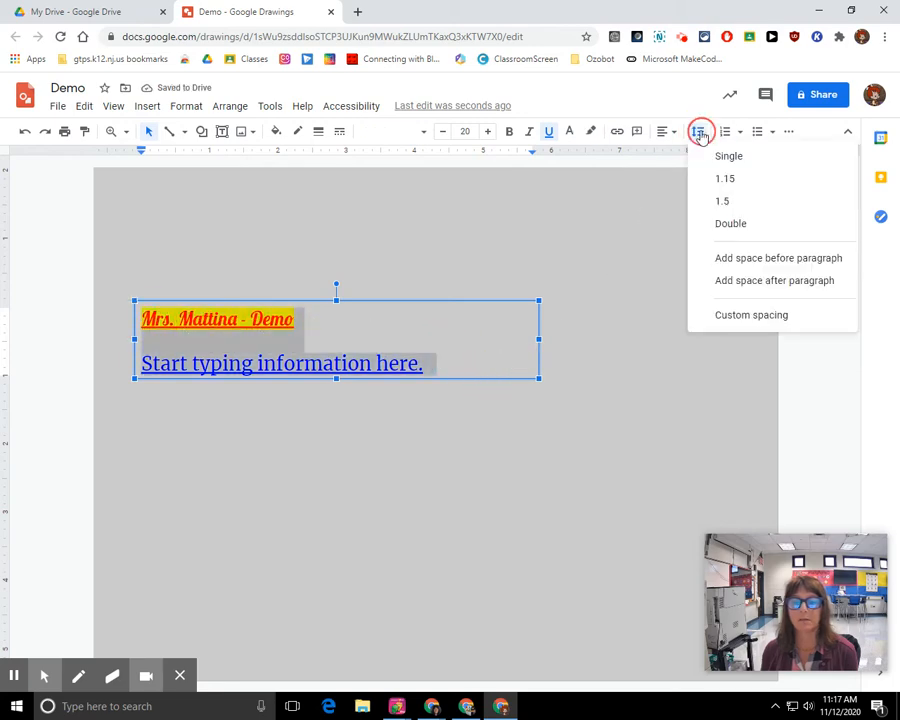
left_click(719, 155)
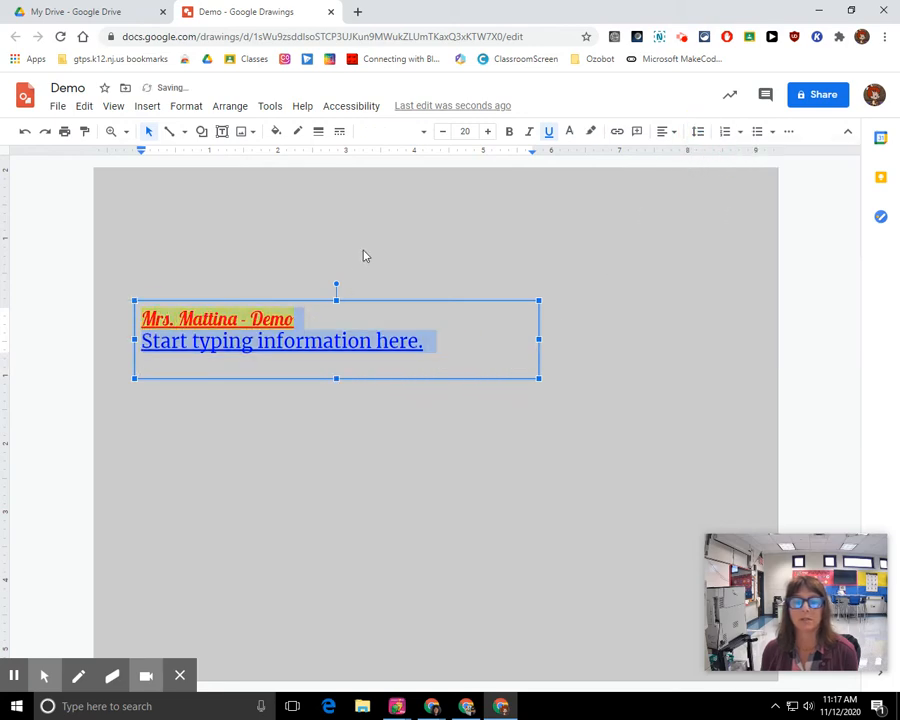
left_click(217, 290)
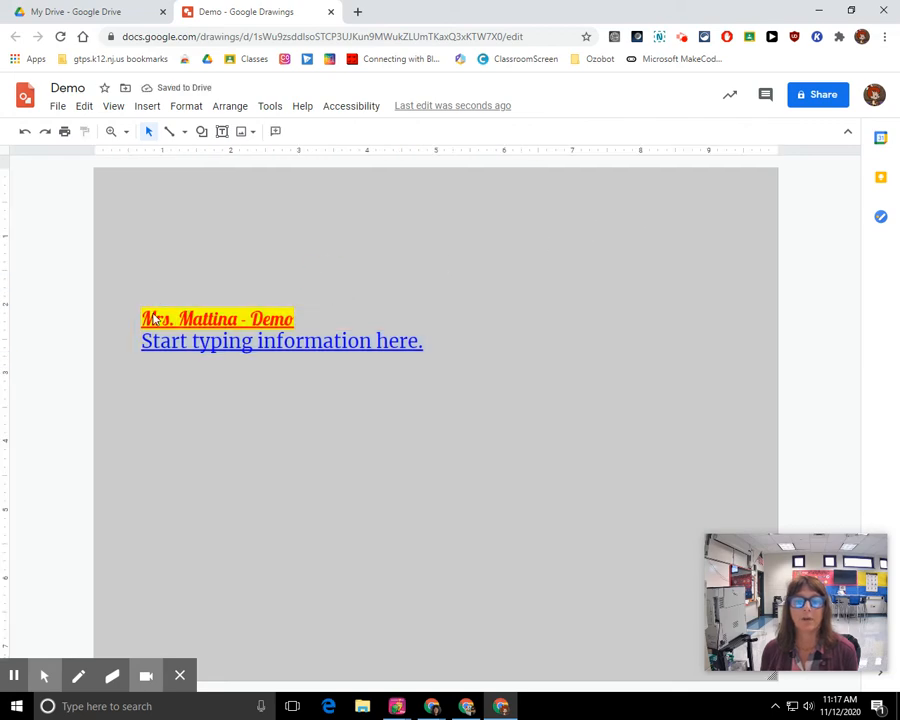
Step: Try a bulleted list and a numbered list on both lines of the text box, removing each one again
left_click(145, 318)
left_click_drag(145, 318, 476, 342)
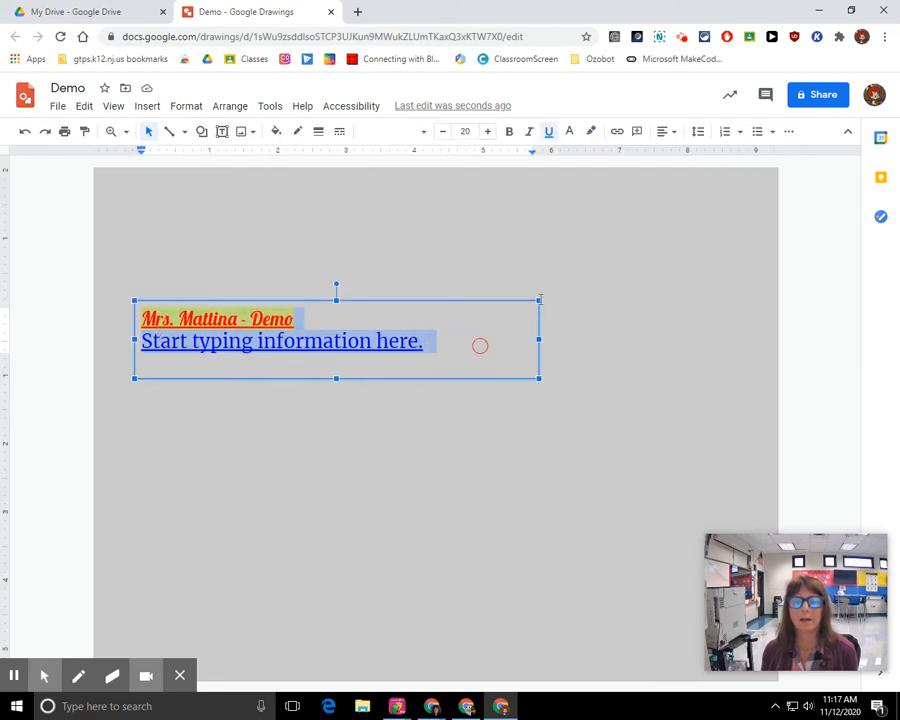
left_click(759, 136)
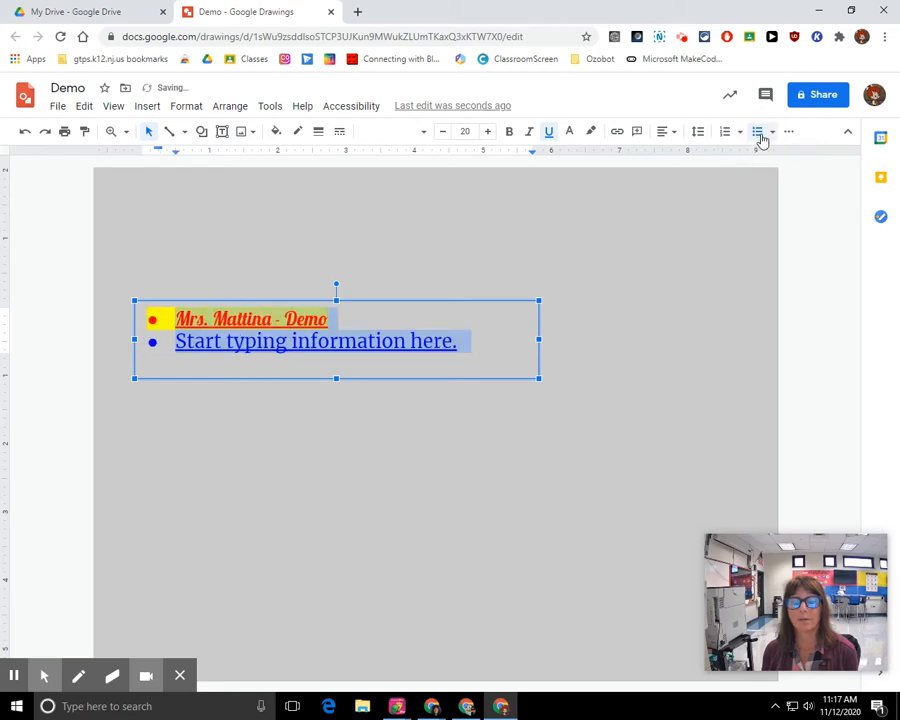
left_click(759, 138)
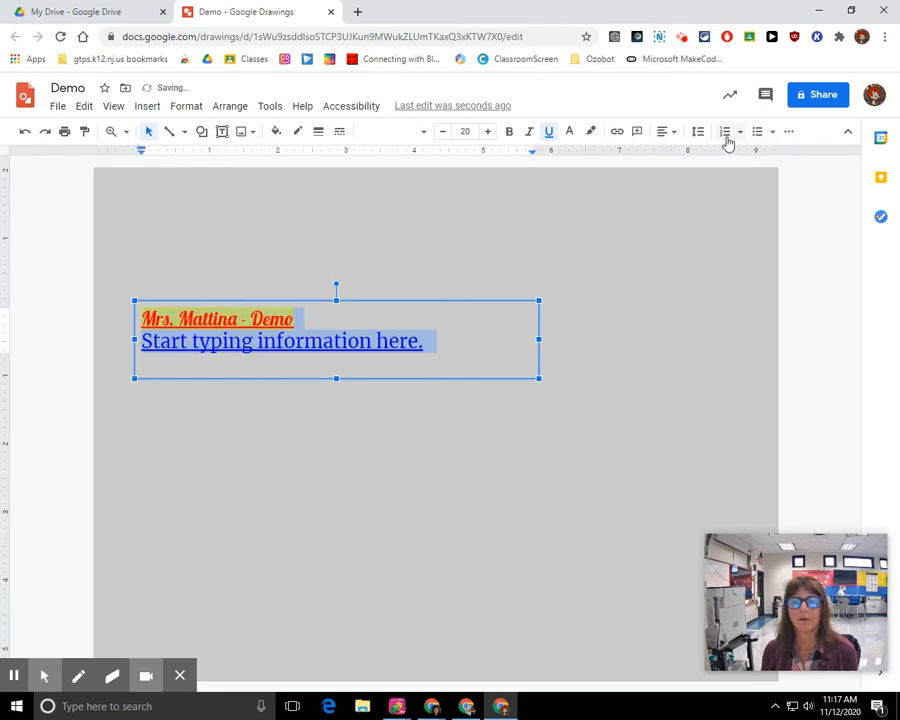
left_click(726, 141)
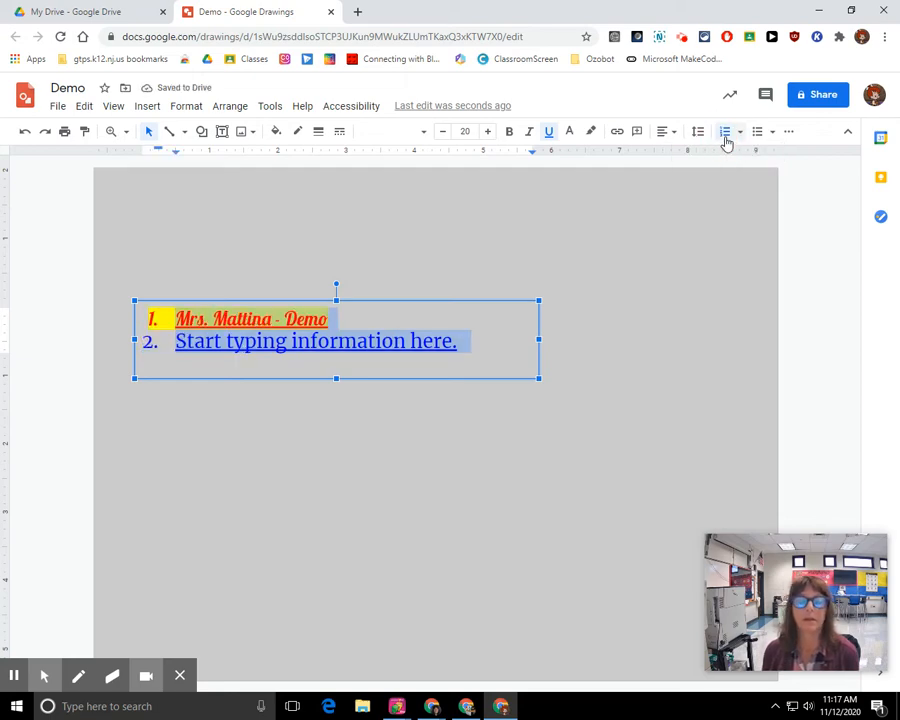
left_click(727, 143)
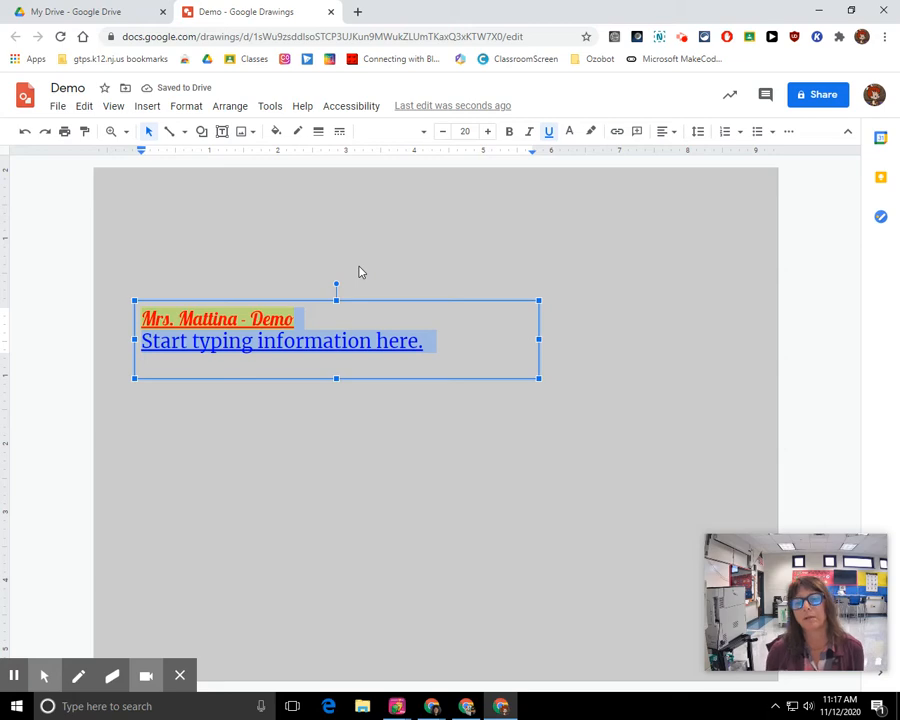
left_click(277, 258)
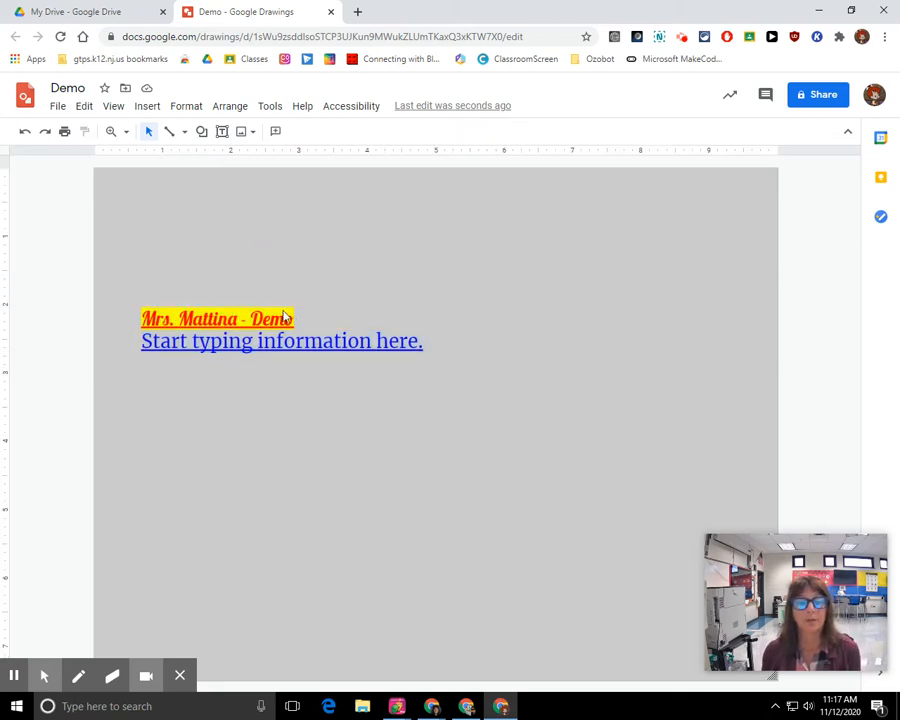
Step: Move the text box up toward the upper edge of the canvas and slightly to the right
left_click(274, 301)
left_click_drag(274, 301, 309, 206)
left_click(137, 120)
Step: Search the web for images of "sunflowers" to insert into the drawing
left_click(145, 107)
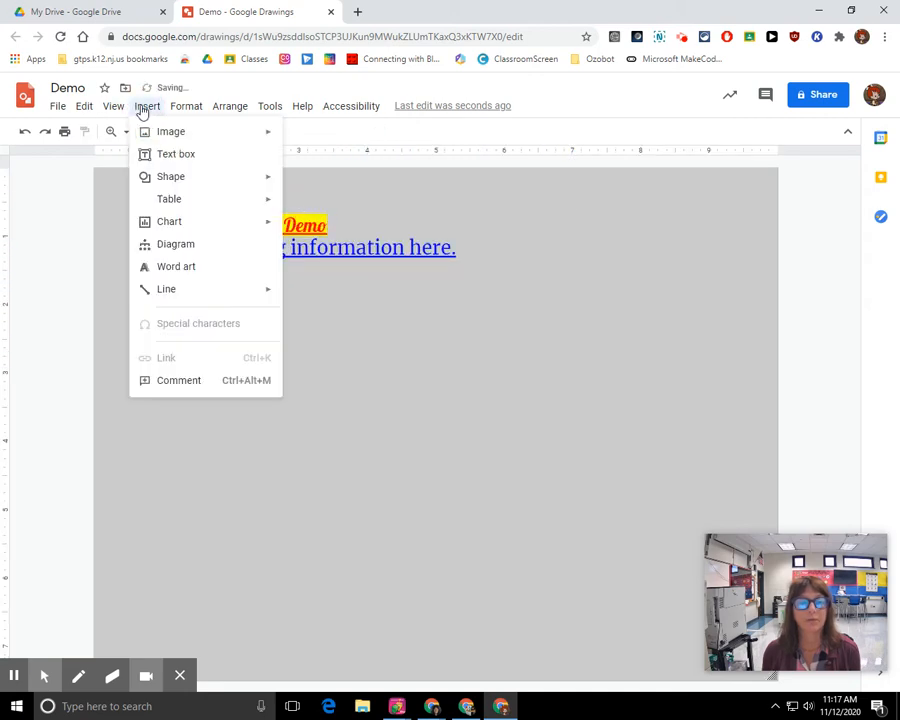
mouse_move(156, 141)
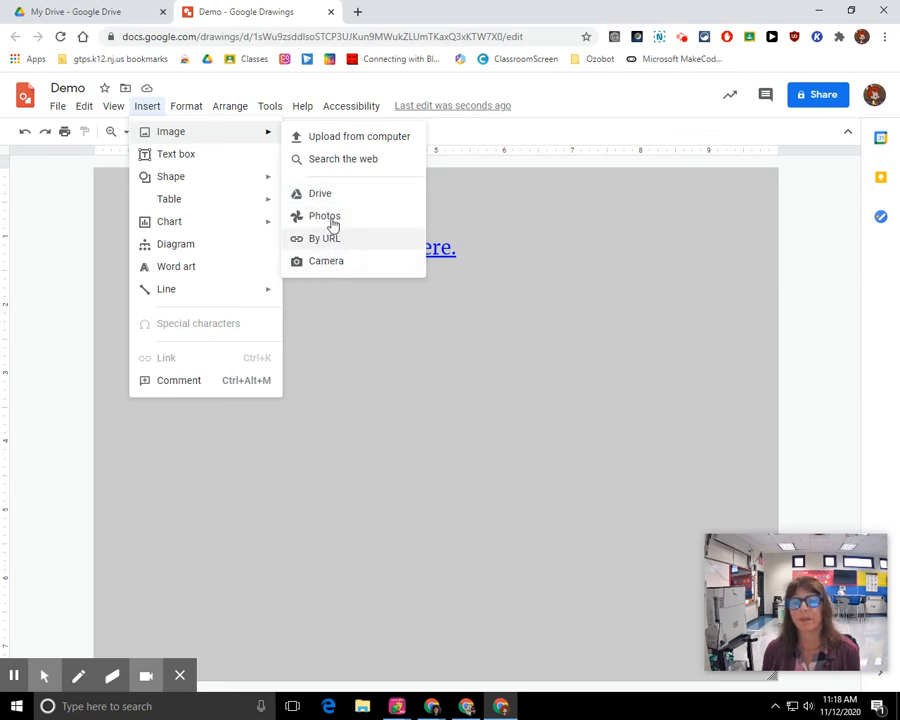
left_click(329, 163)
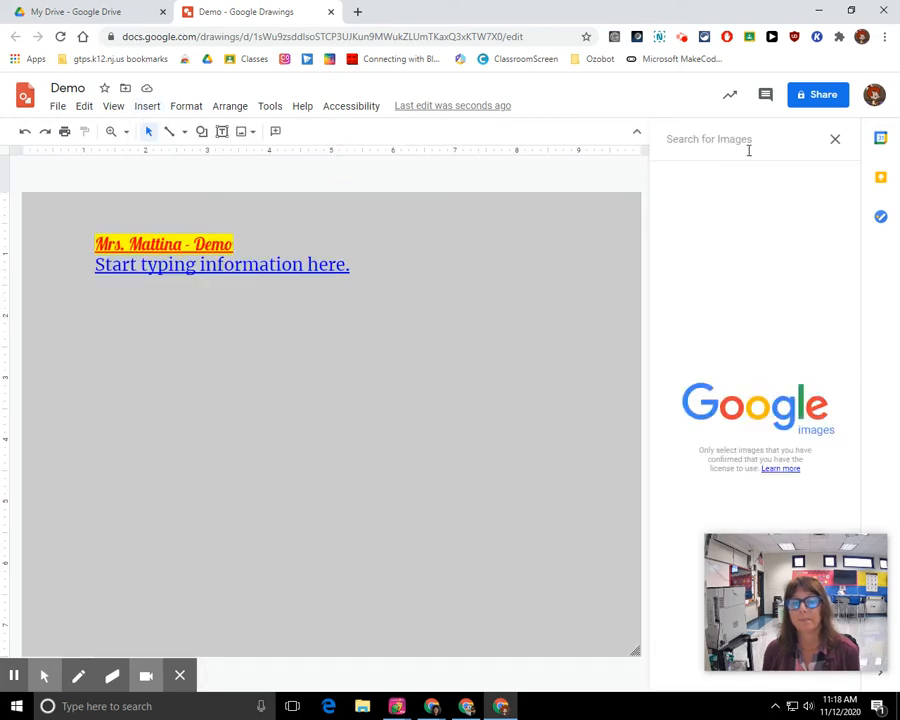
left_click(733, 140)
type("sunflowers")
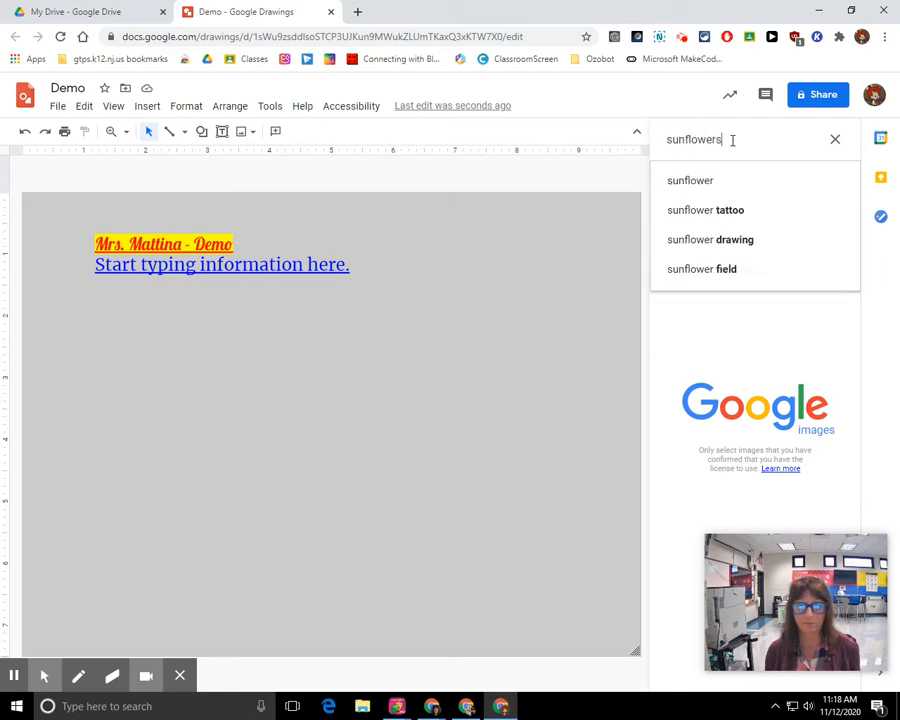
key("Return")
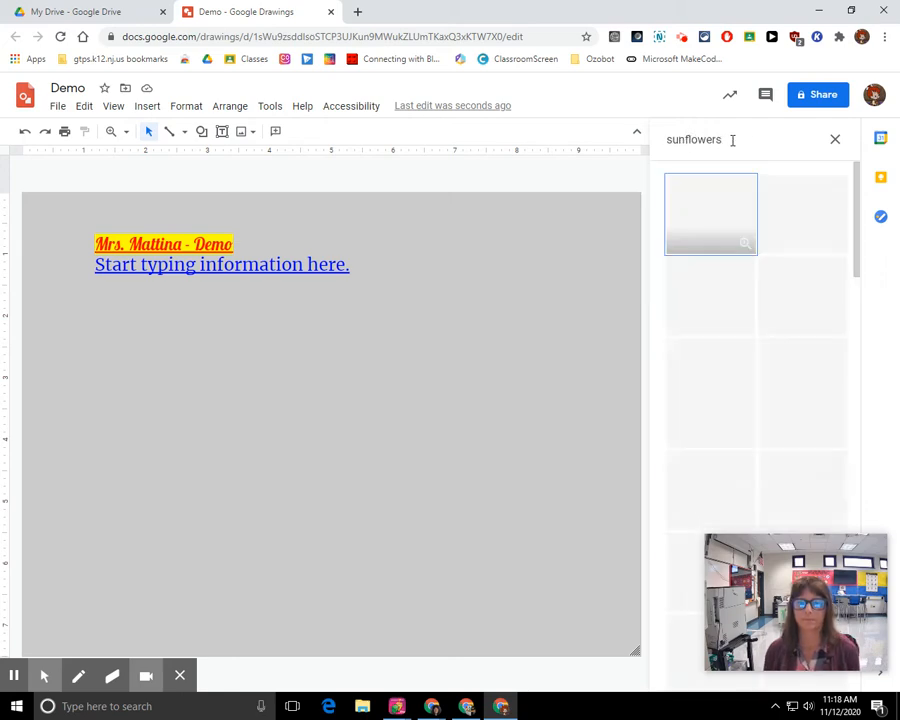
Step: Insert the first sunflower picture in the second row of the image results
left_click(703, 290)
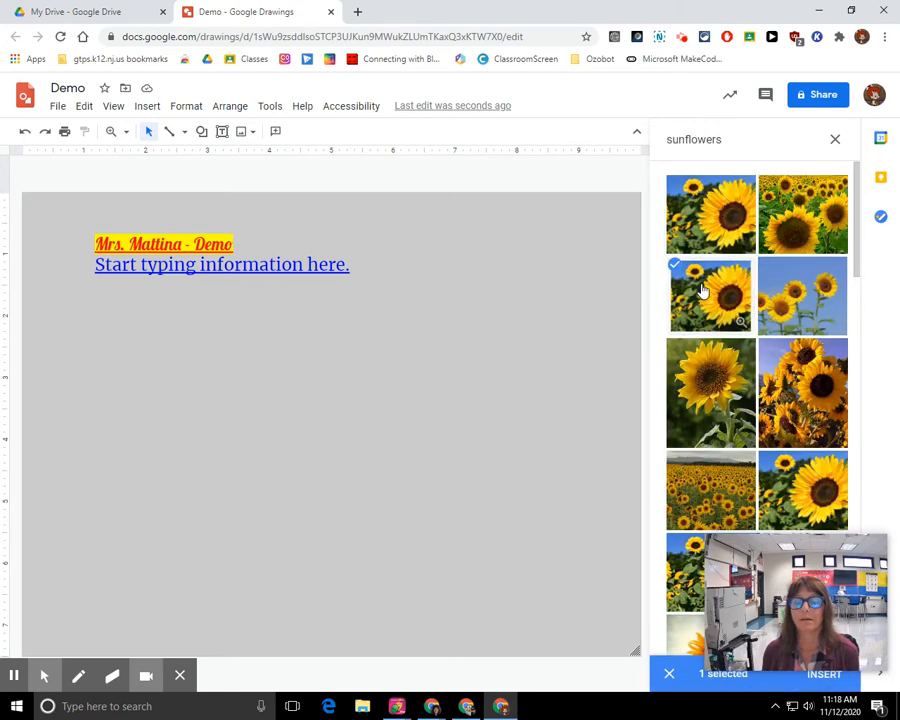